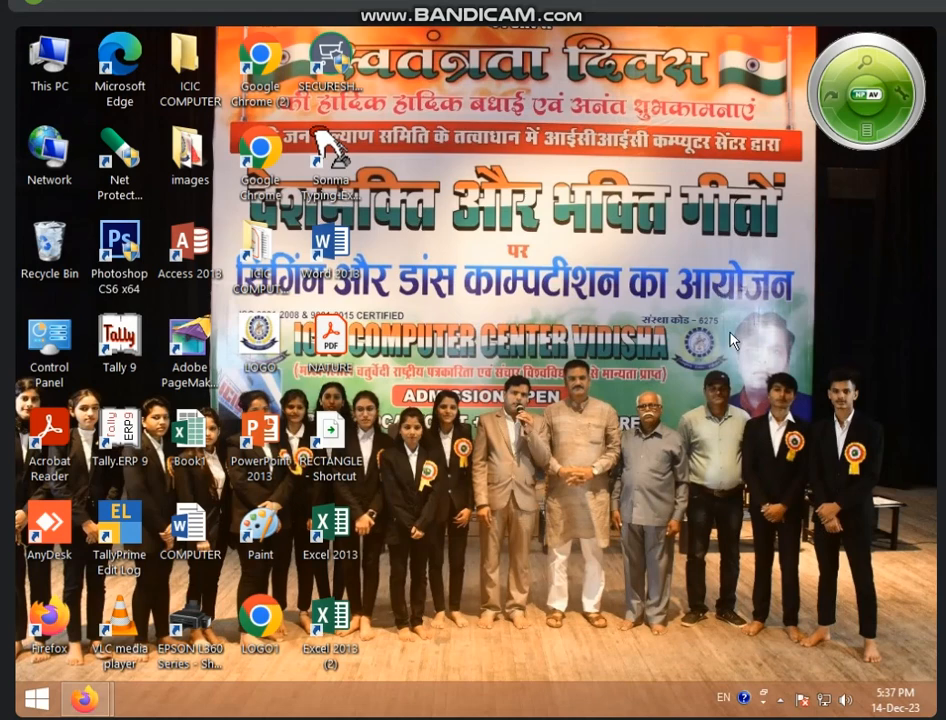
{"action": "right_click", "coordinate": [625, 251]}
{"action": "left_click", "coordinate": [697, 306]}
{"action": "right_click", "coordinate": [625, 254]}
{"action": "left_click", "coordinate": [710, 303]}
{"action": "right_click", "coordinate": [656, 297]}
{"action": "left_click", "coordinate": [707, 356]}
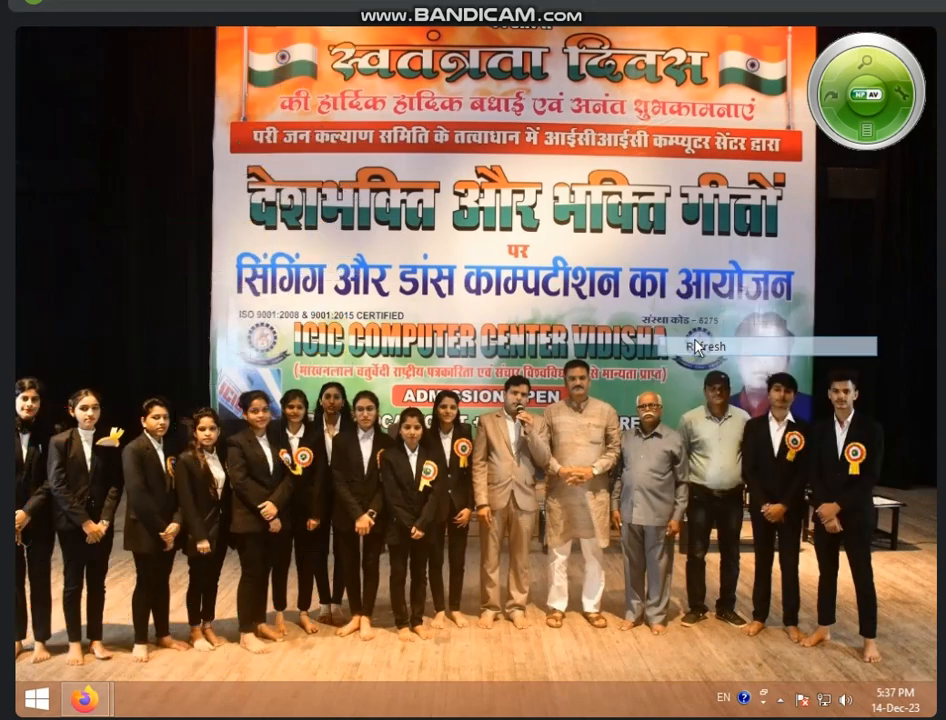
{"action": "right_click", "coordinate": [572, 306]}
{"action": "left_click", "coordinate": [605, 332]}
{"action": "right_click", "coordinate": [549, 292]}
{"action": "left_click", "coordinate": [598, 342]}
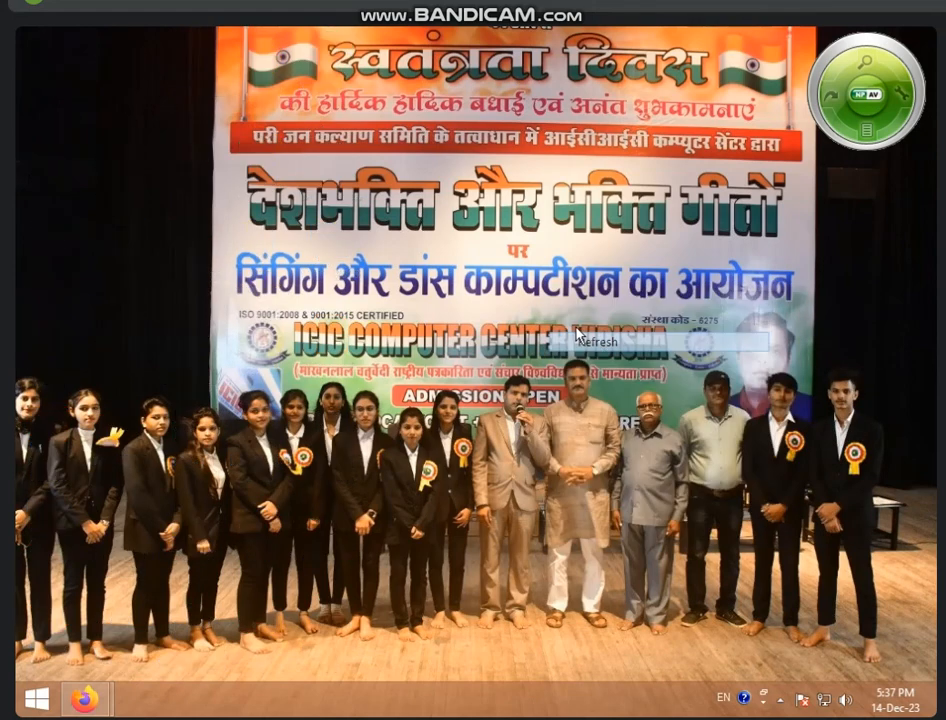
{"action": "right_click", "coordinate": [550, 309]}
{"action": "left_click", "coordinate": [580, 358]}
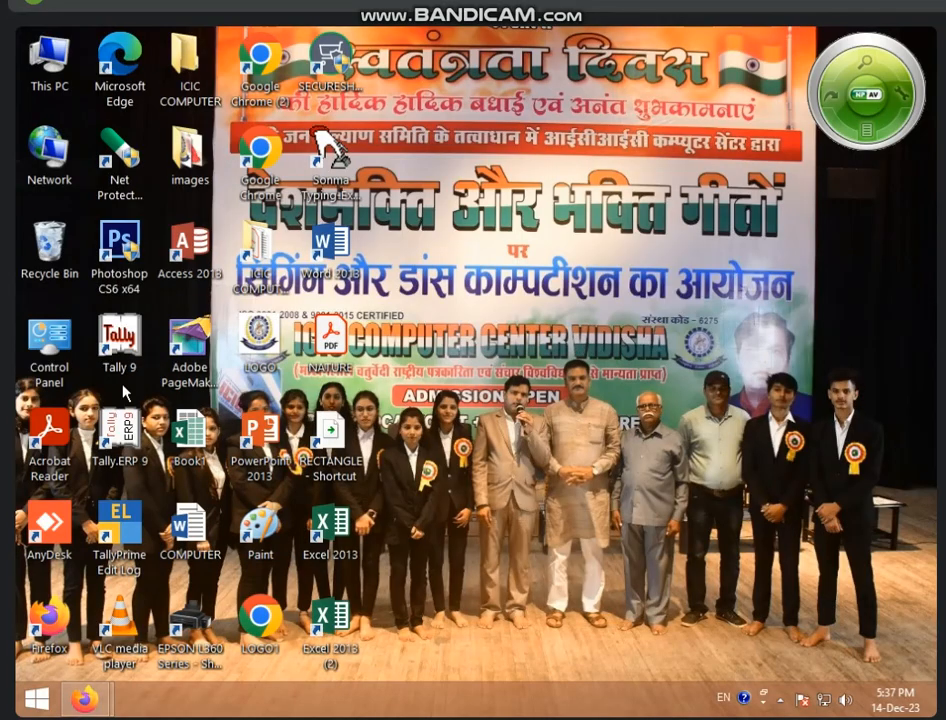
- Start Tally 9 without activating it and shut the loaded company
{"action": "double_click", "coordinate": [97, 348]}
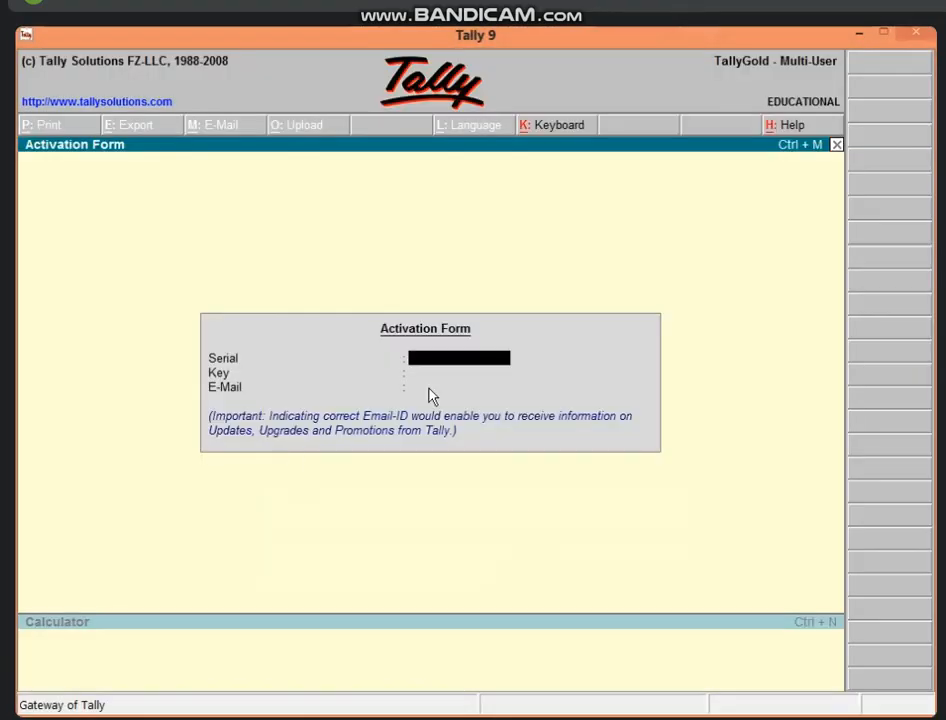
{"action": "key", "text": "Escape"}
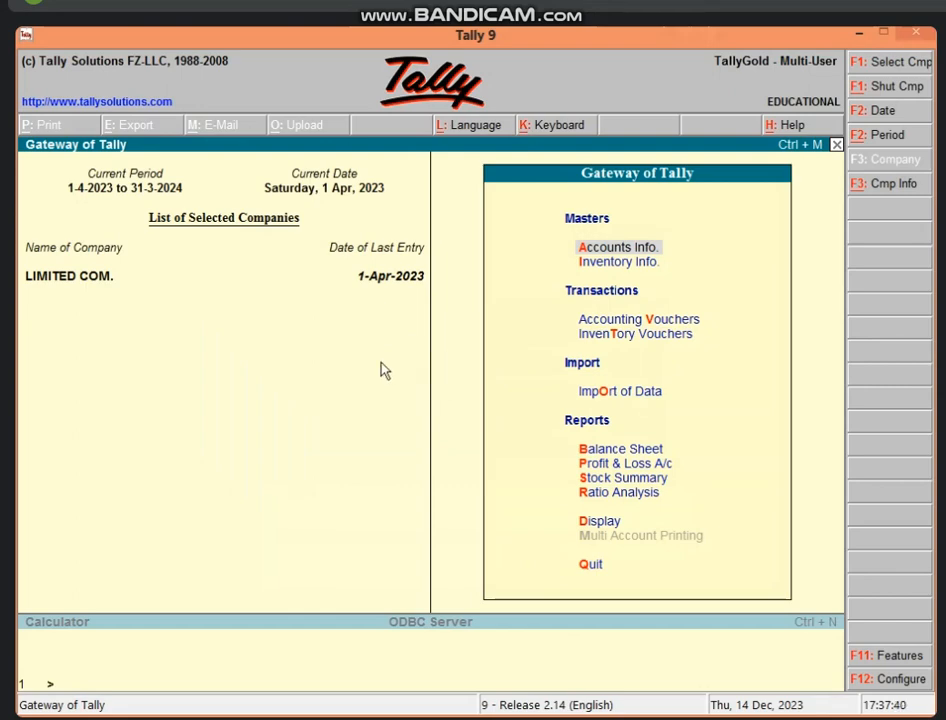
{"action": "key", "text": "alt+F1"}
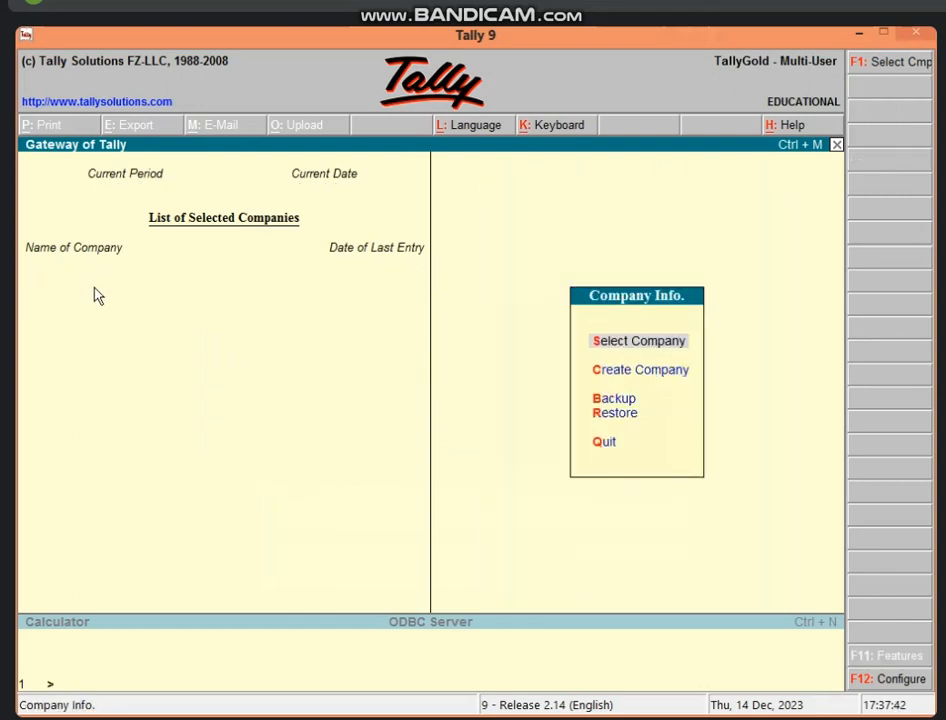
- Load the company LIMITED COM. 13 DEC. 2023 from the list of companies
{"action": "key", "text": "Return"}
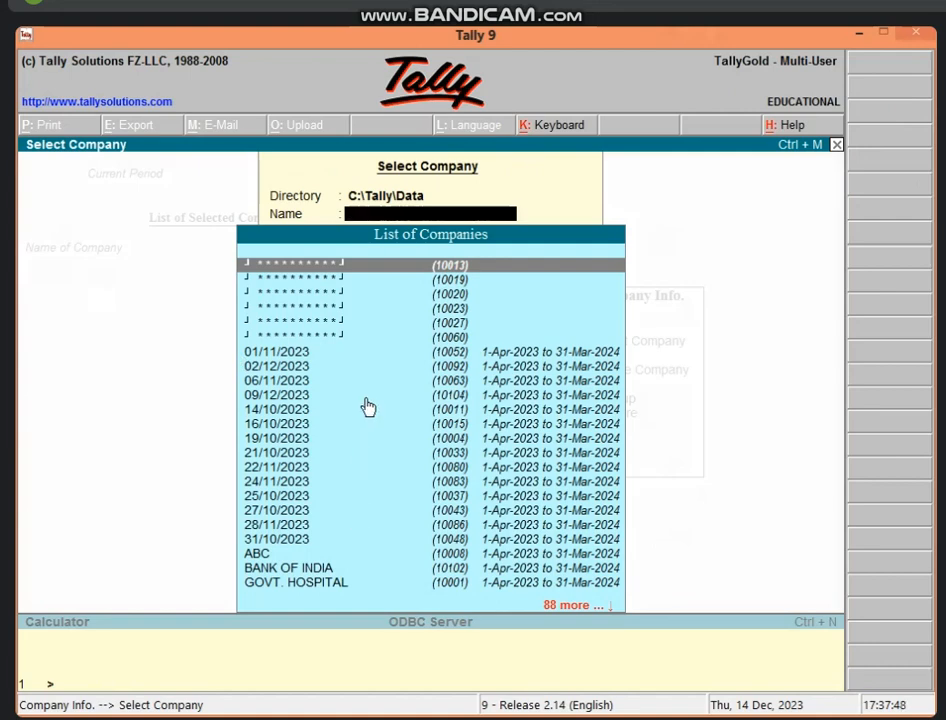
{"action": "type", "text": "LIM"}
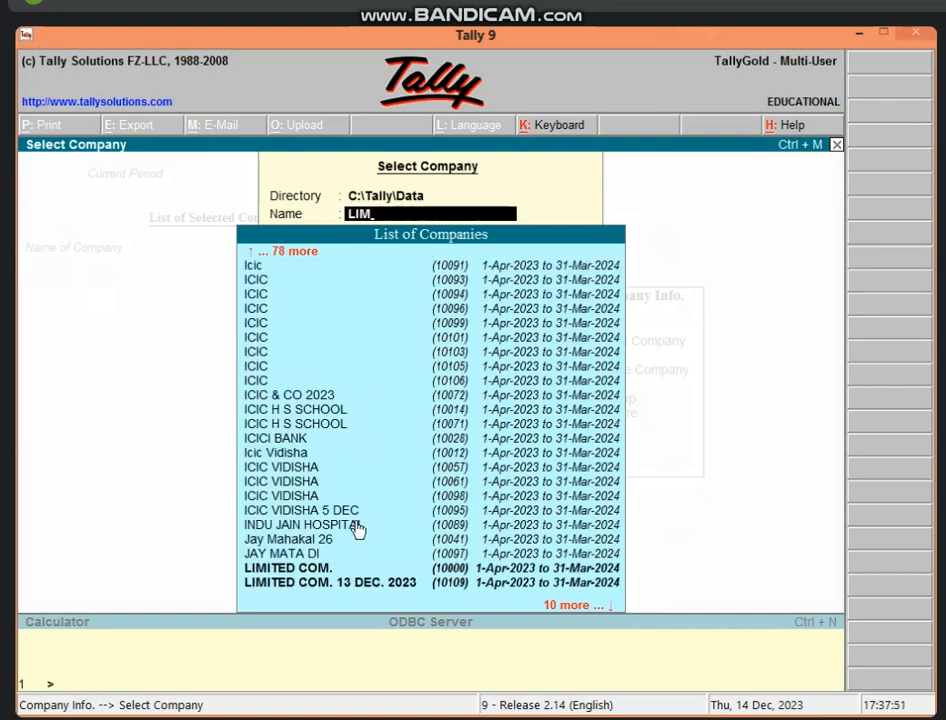
{"action": "left_click", "coordinate": [350, 584]}
{"action": "left_click", "coordinate": [350, 586]}
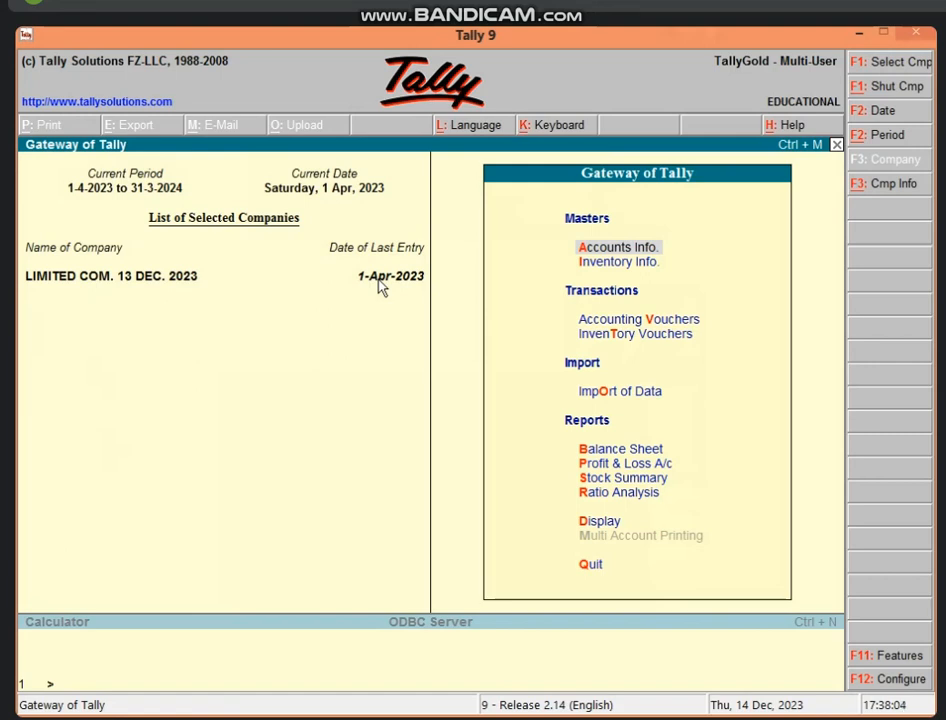
- Start a new single ledger and enter the customer's account name, leaving the alias empty
{"action": "key", "text": "Return"}
{"action": "key", "text": "l"}
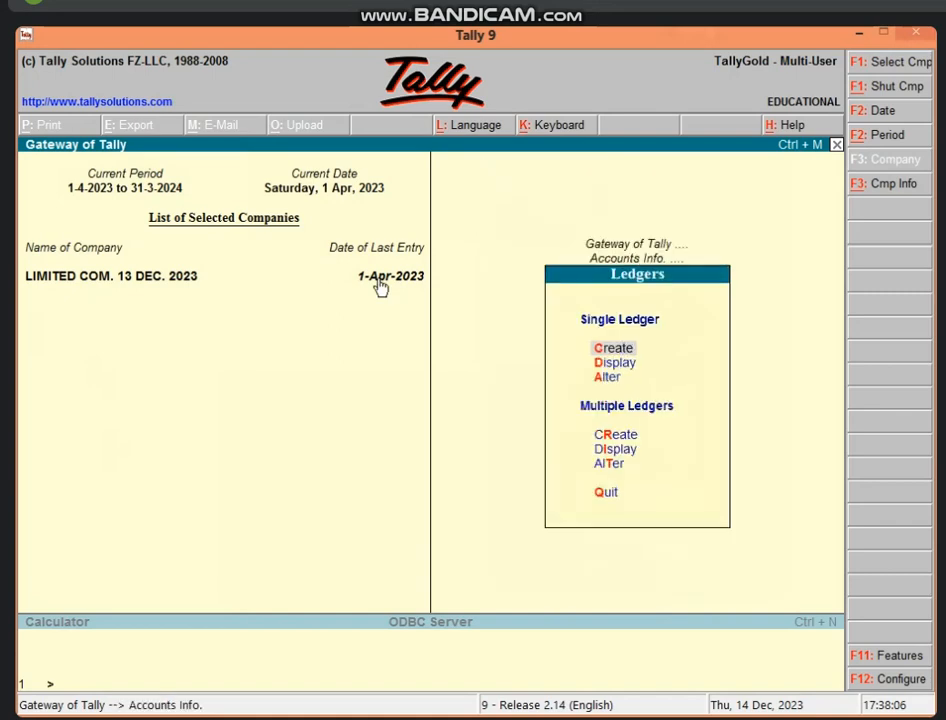
{"action": "key", "text": "Return"}
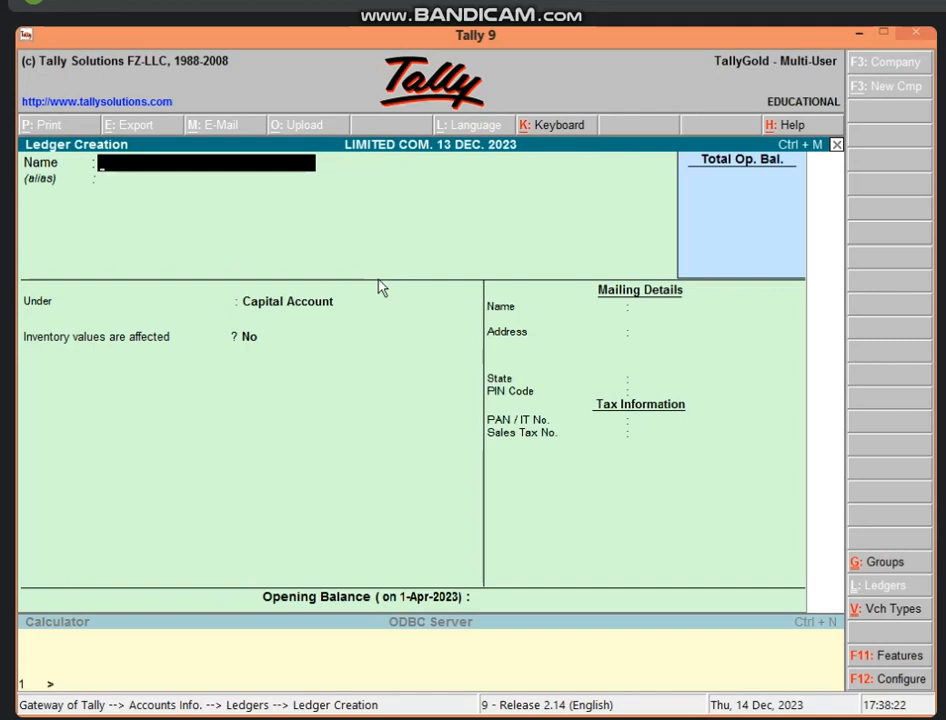
{"action": "type", "text": "ARU"}
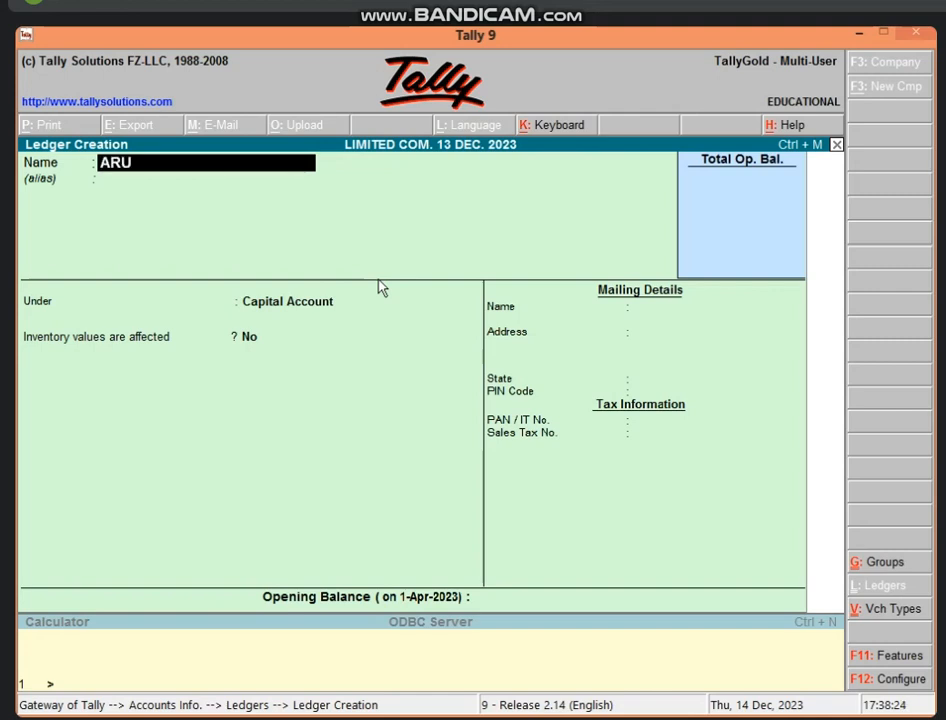
{"action": "type", "text": "N'S A/C"}
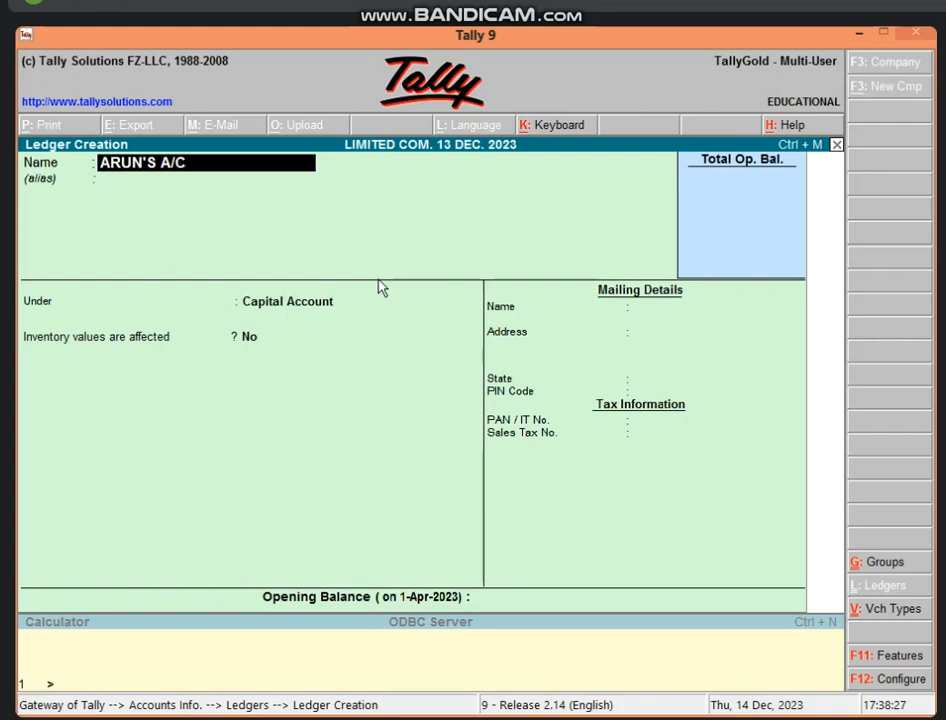
{"action": "key", "text": "Return"}
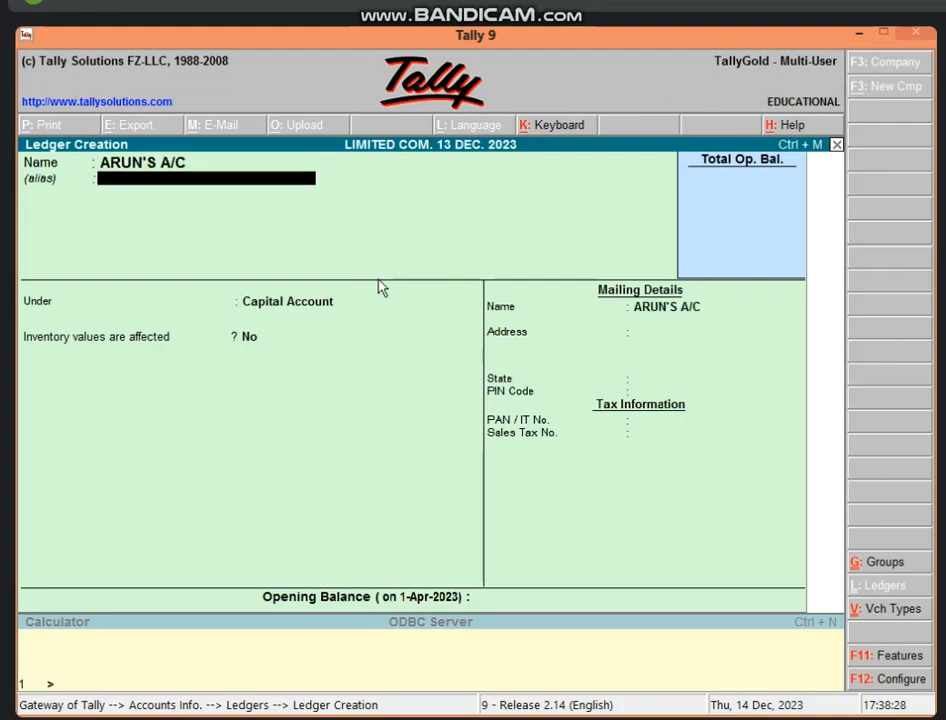
{"action": "key", "text": "Return"}
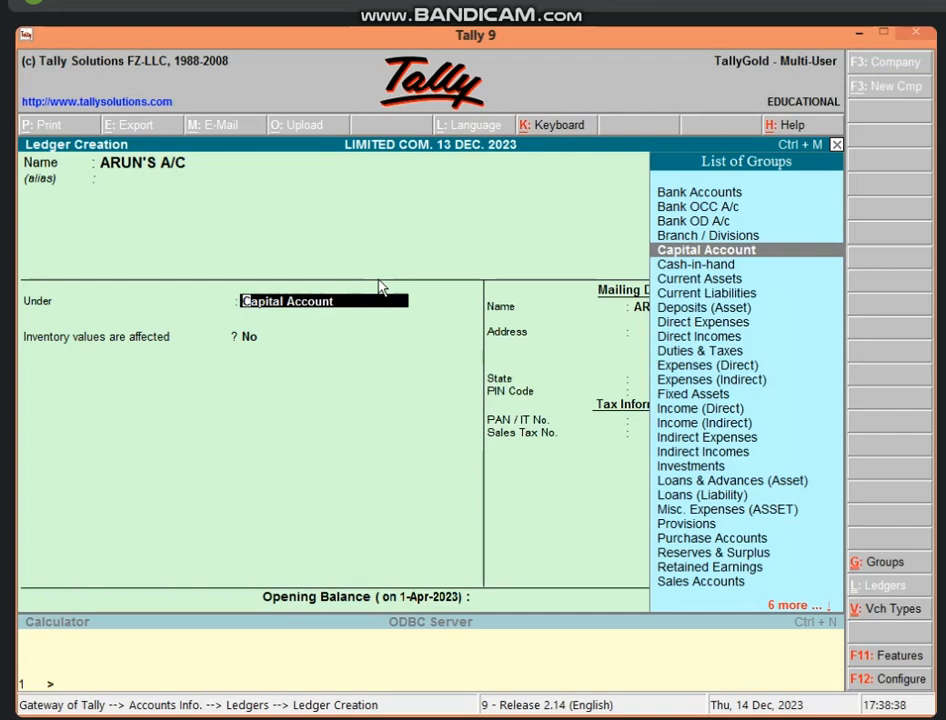
- Place the new customer ledger under the Sundry Debtors group
{"action": "type", "text": "S"}
{"action": "key", "text": "Down"}
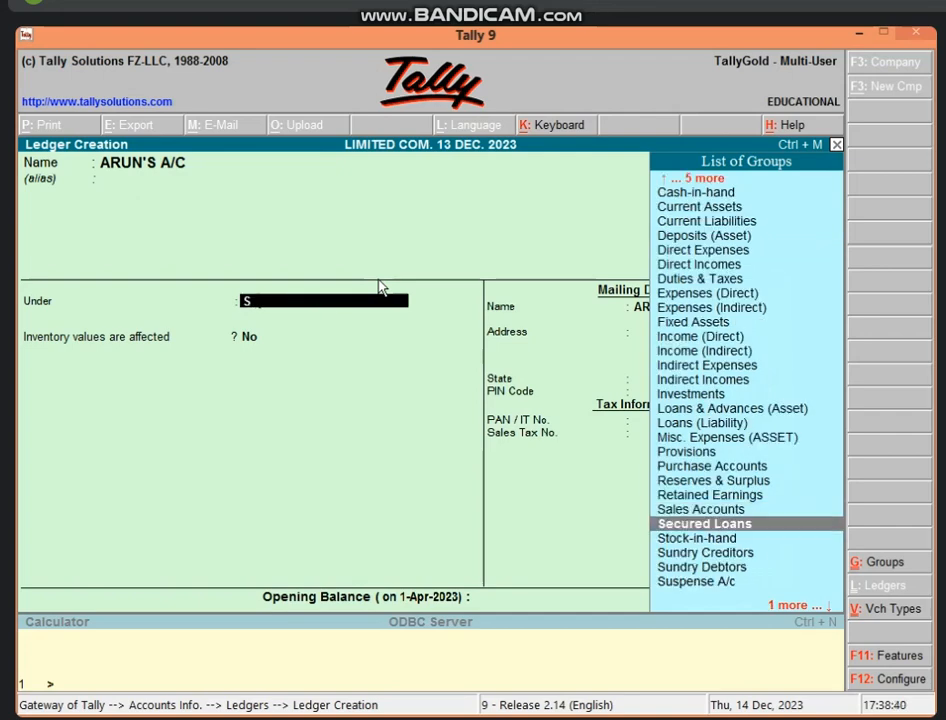
{"action": "key", "text": "Down"}
{"action": "key", "text": "Down"}
{"action": "key", "text": "Down"}
{"action": "key", "text": "Down"}
{"action": "key", "text": "Up"}
{"action": "key", "text": "Return"}
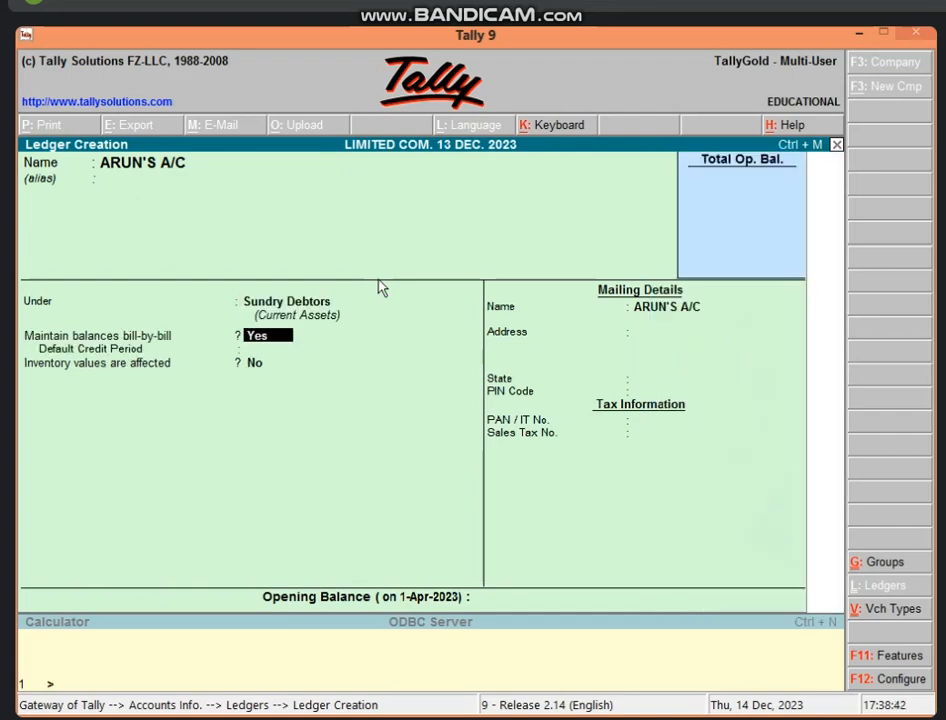
- Keep bill-by-bill balances enabled, save the customer ledger and return to the Gateway of Tally
{"action": "key", "text": "Return"}
{"action": "key", "text": "Return"}
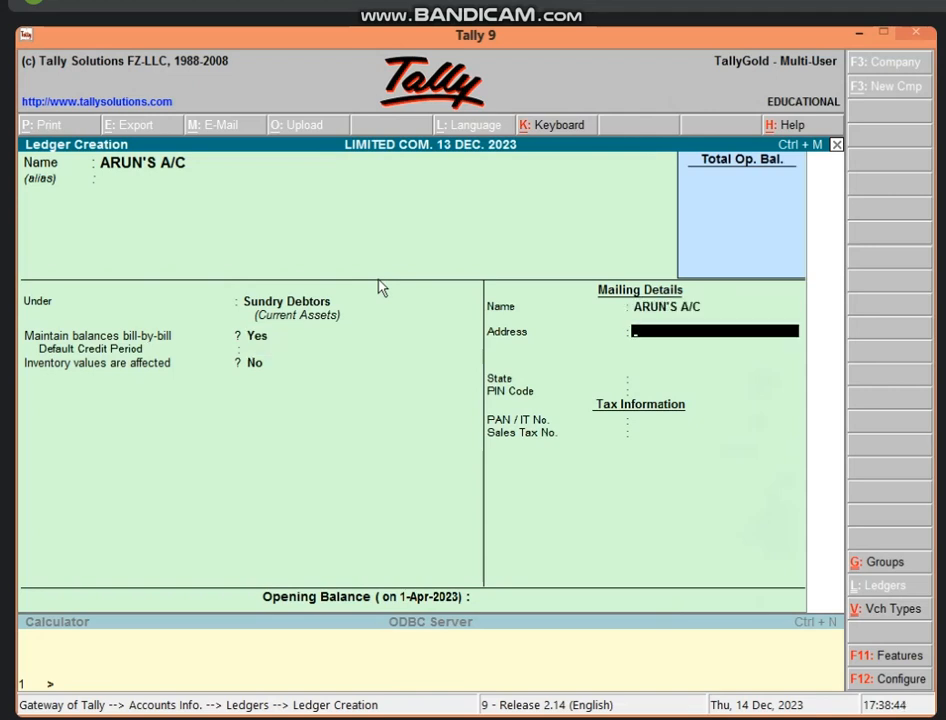
{"action": "key", "text": "ctrl+a"}
{"action": "key", "text": "Escape"}
{"action": "key", "text": "Return"}
{"action": "key", "text": "Escape"}
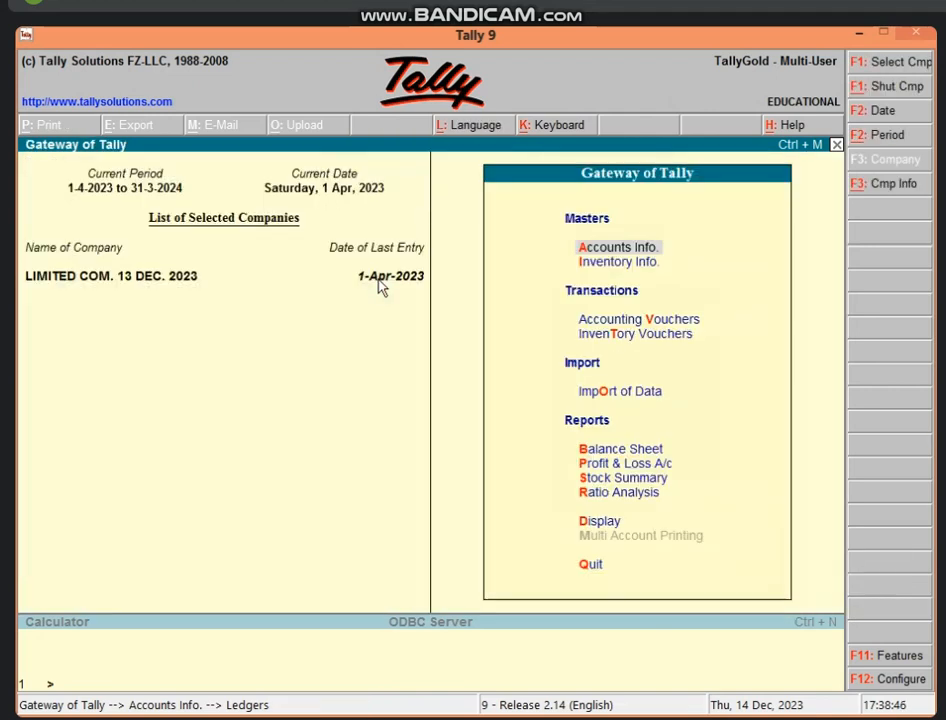
- Start a Sales voucher in voucher mode, leaving the reference empty
{"action": "key", "text": "v"}
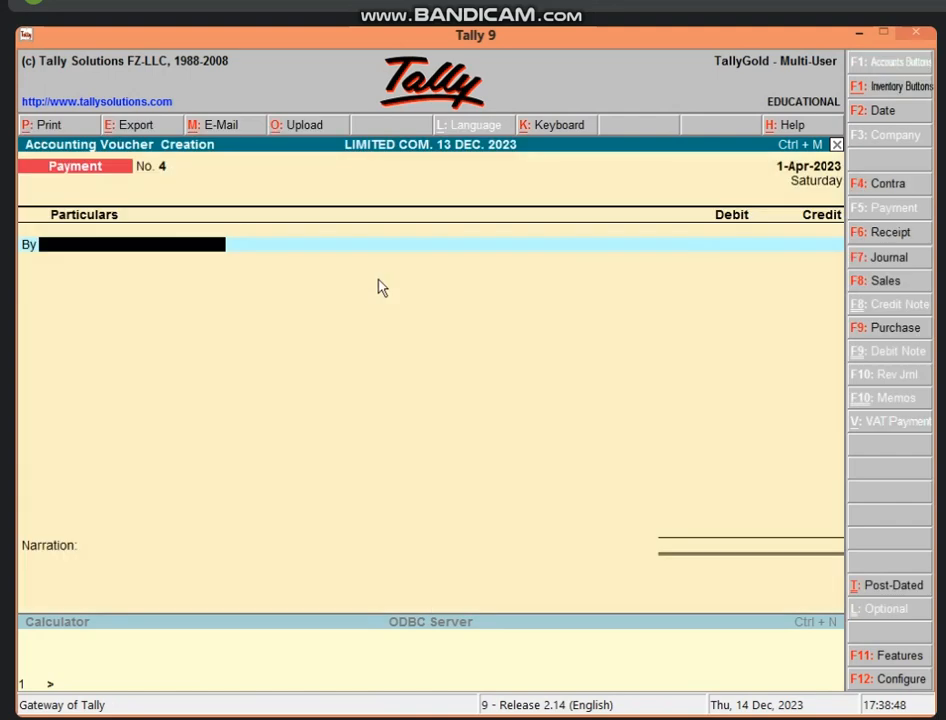
{"action": "left_click", "coordinate": [906, 288]}
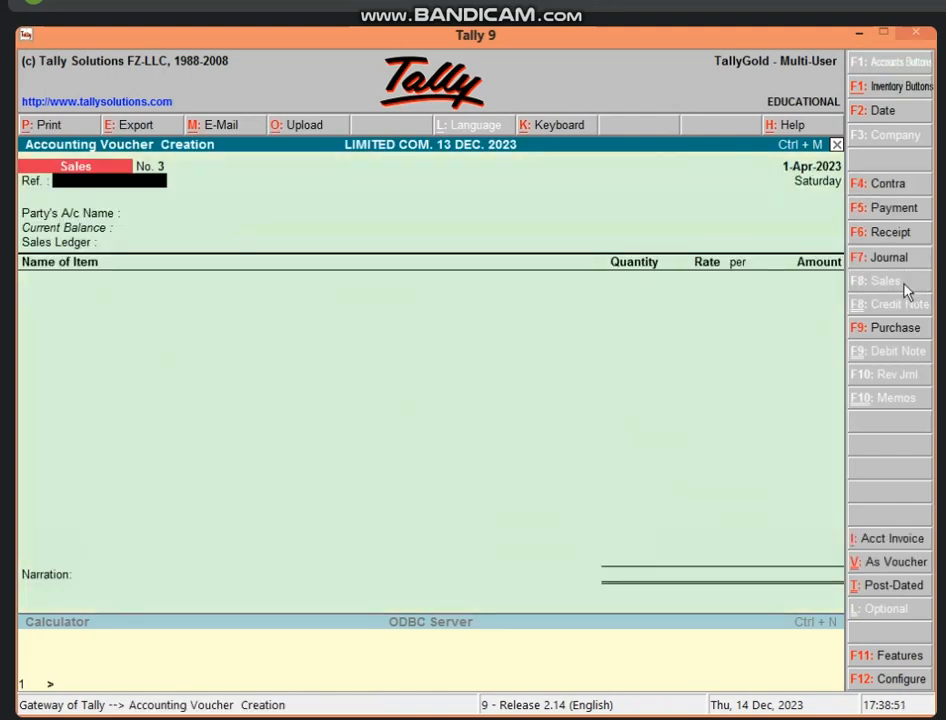
{"action": "left_click", "coordinate": [898, 564]}
{"action": "key", "text": "Return"}
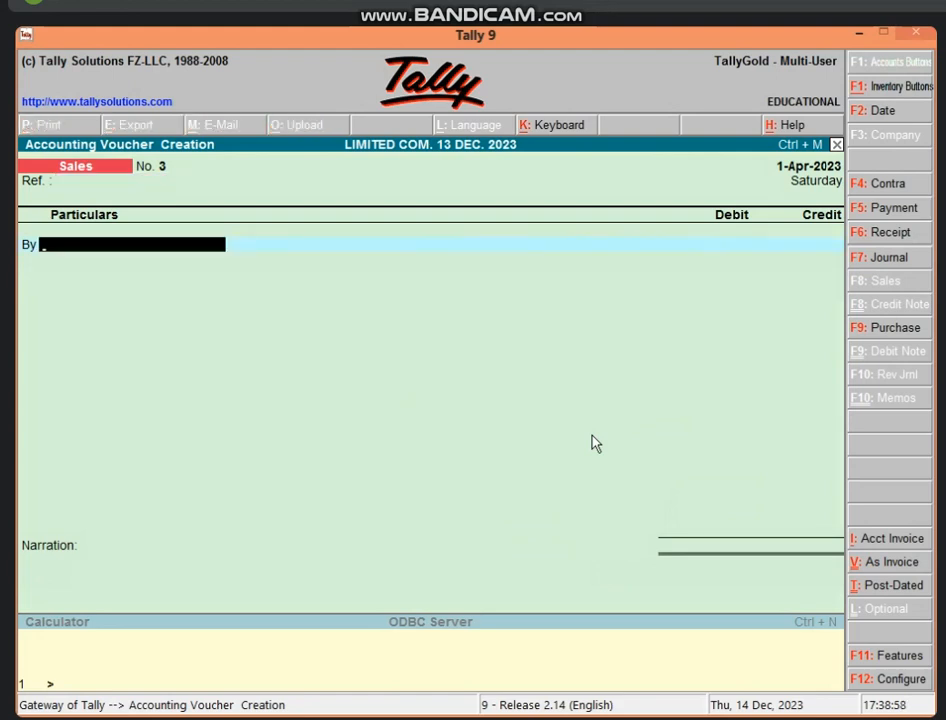
- Debit the customer's account with 1,00,000 in the Sales voucher
{"action": "type", "text": "A"}
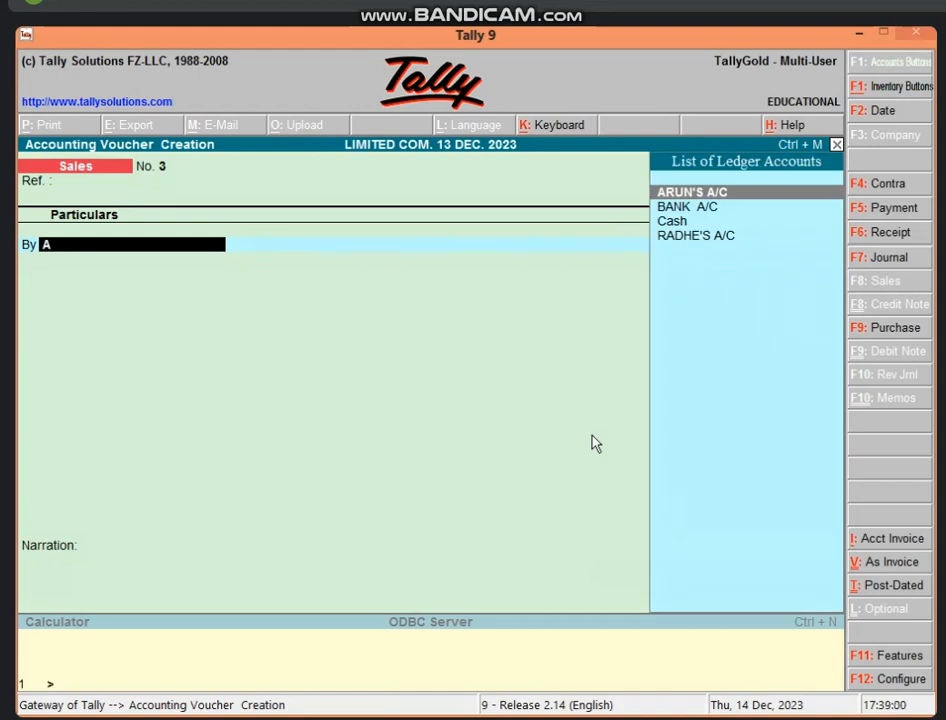
{"action": "key", "text": "Return"}
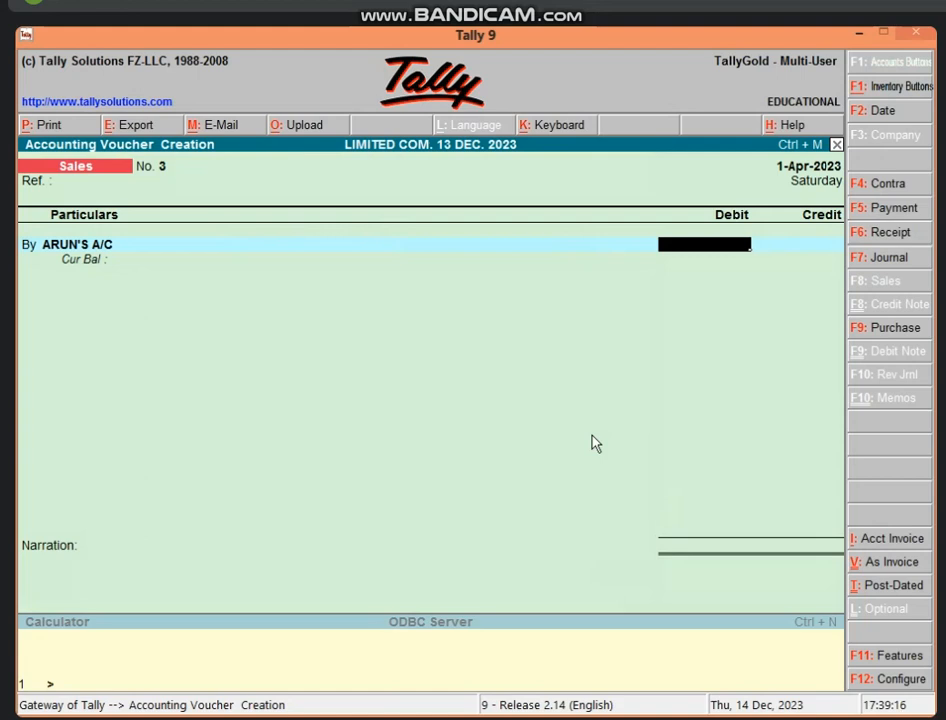
{"action": "type", "text": "1,"}
{"action": "type", "text": "00,000"}
{"action": "key", "text": "Return"}
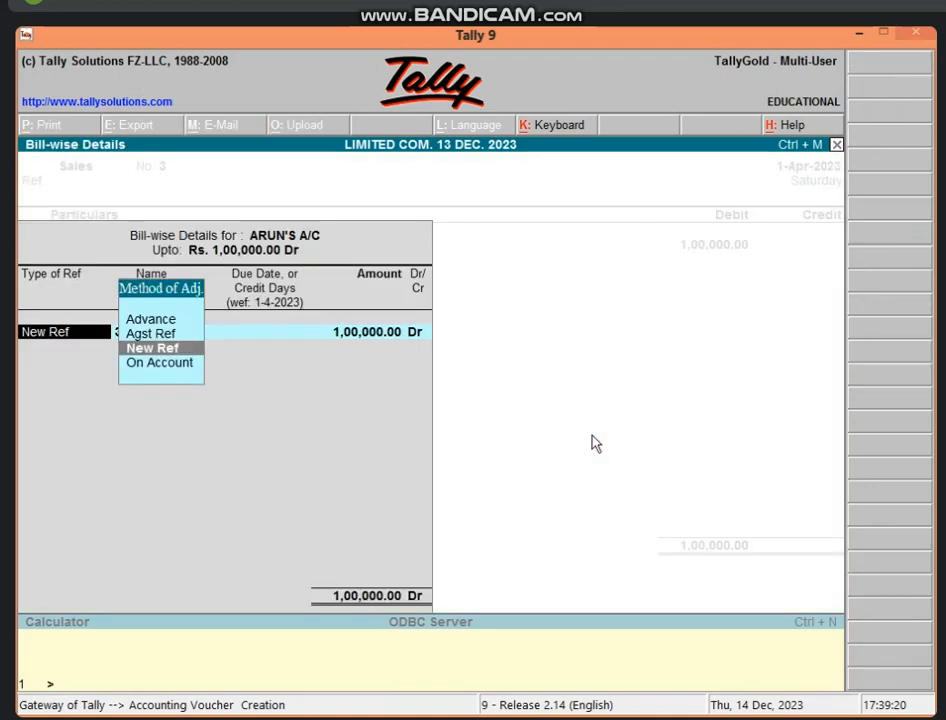
- Allocate the customer's 1,00,000 debit to a New Ref bill named 3
{"action": "key", "text": "Return"}
{"action": "key", "text": "Return"}
{"action": "key", "text": "Return"}
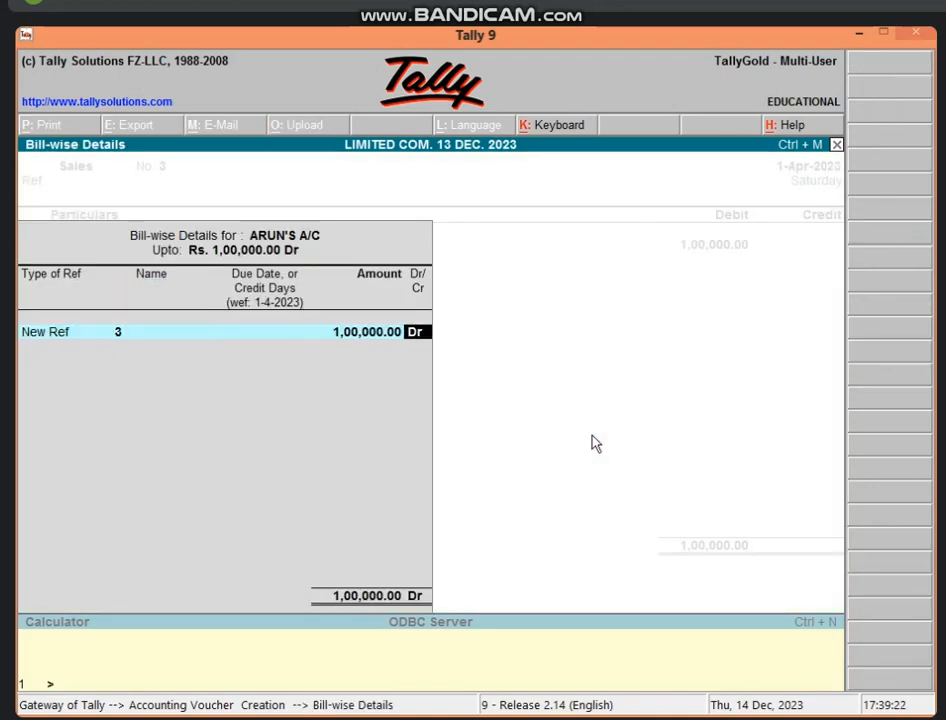
{"action": "key", "text": "Return"}
- Credit SALES A/C with 1,00,000 and save the Sales voucher without a narration
{"action": "type", "text": "S"}
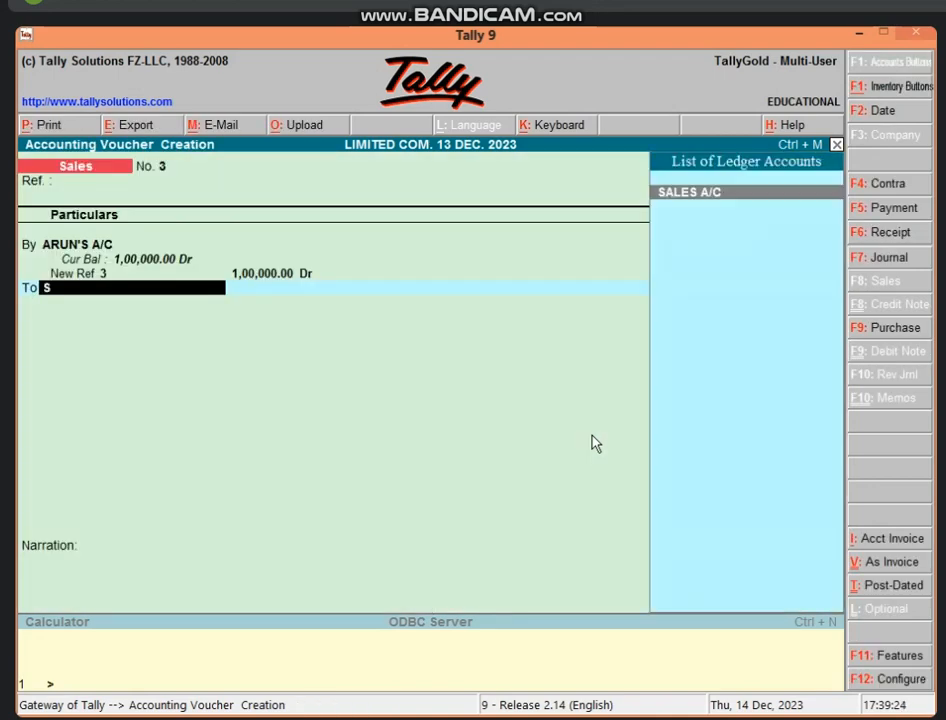
{"action": "key", "text": "Return"}
{"action": "key", "text": "Return"}
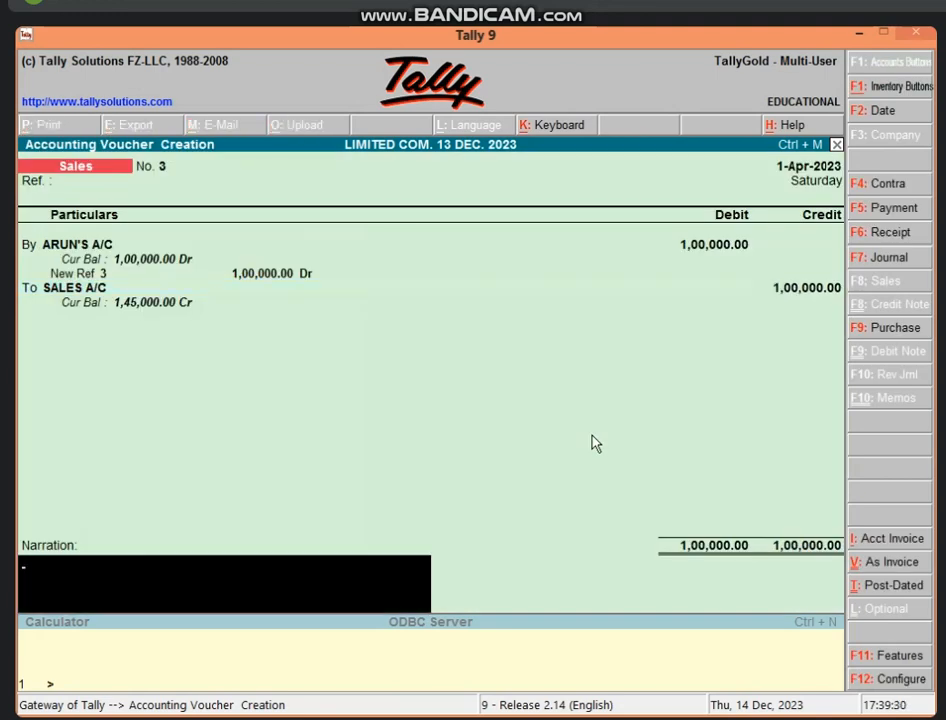
{"action": "key", "text": "Return"}
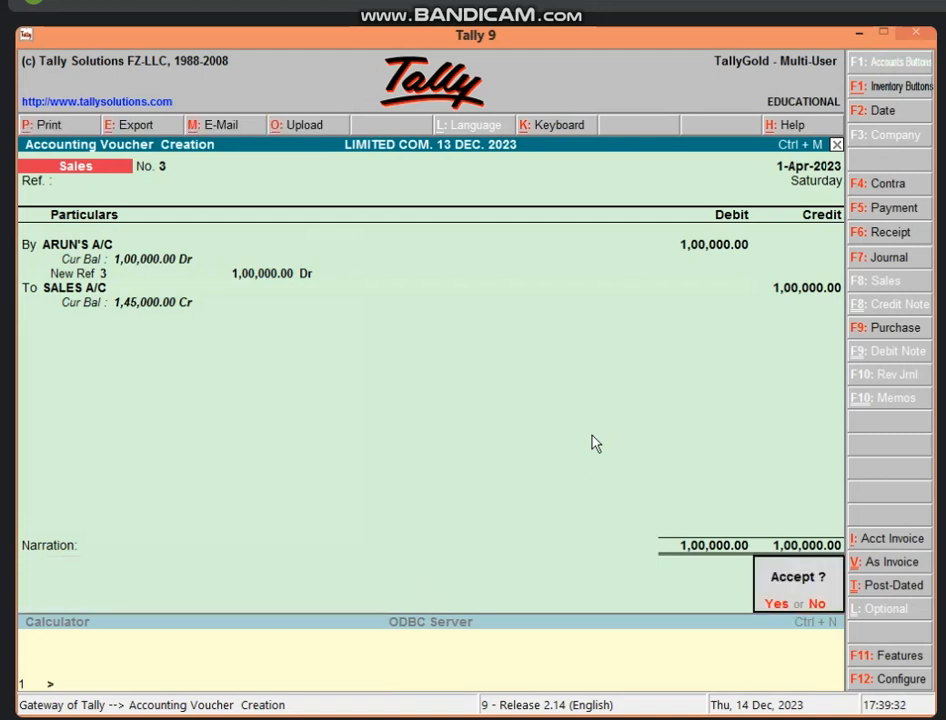
{"action": "key", "text": "Return"}
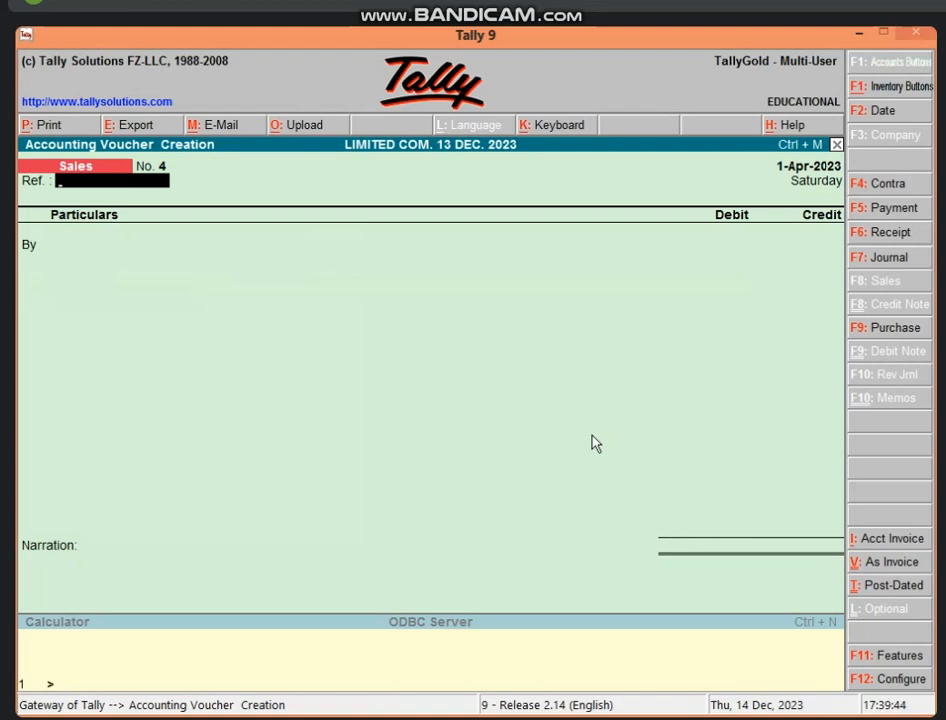
- Leave voucher entry and return to the Gateway of Tally
{"action": "key", "text": "Escape"}
{"action": "key", "text": "Return"}
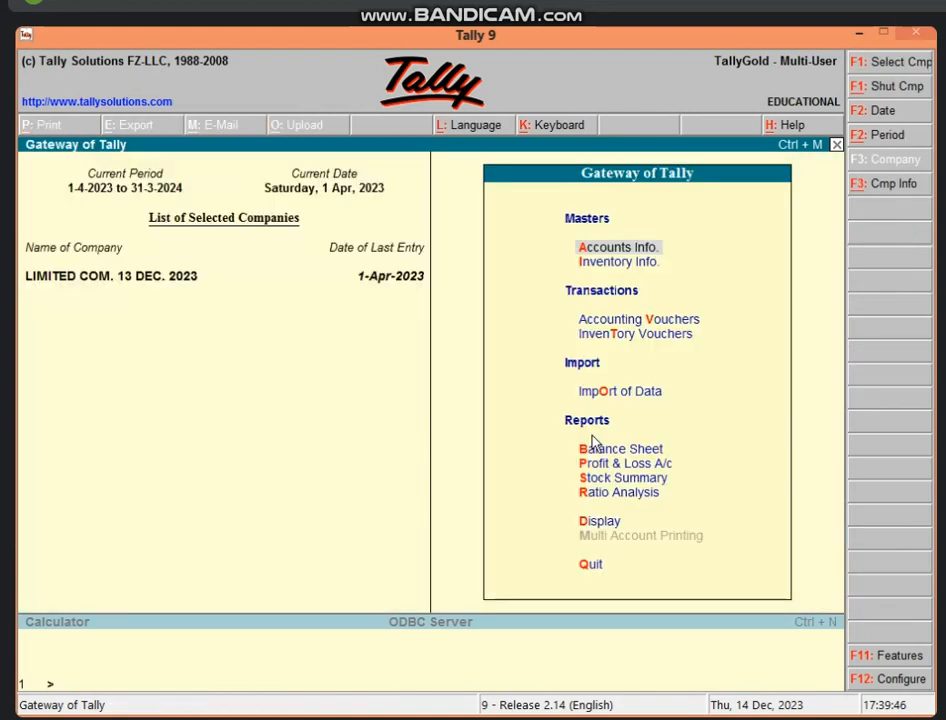
{"action": "key", "text": "Escape"}
{"action": "key", "text": "Escape"}
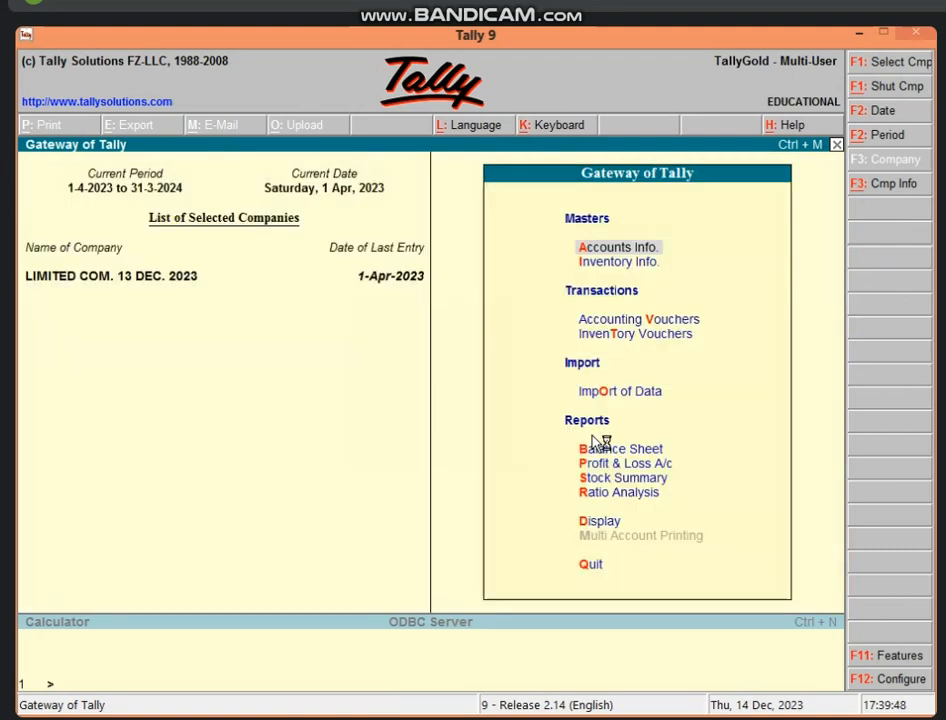
- Open the customer's Sundry Debtors ledger for alteration
{"action": "key", "text": "Return"}
{"action": "key", "text": "l"}
{"action": "key", "text": "Return"}
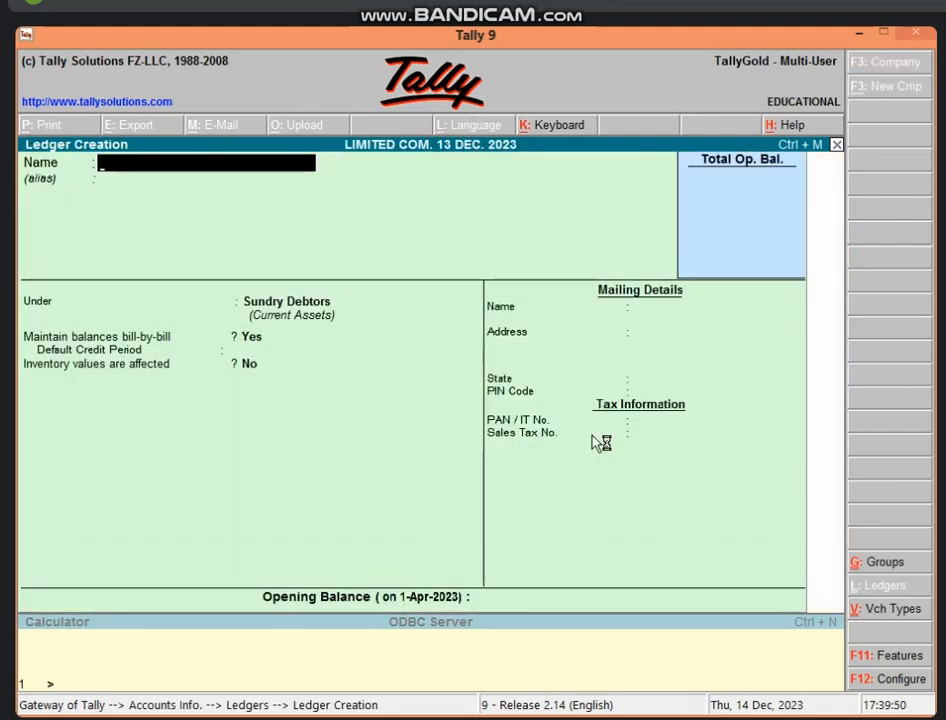
{"action": "key", "text": "Escape"}
{"action": "key", "text": "Return"}
{"action": "key", "text": "a"}
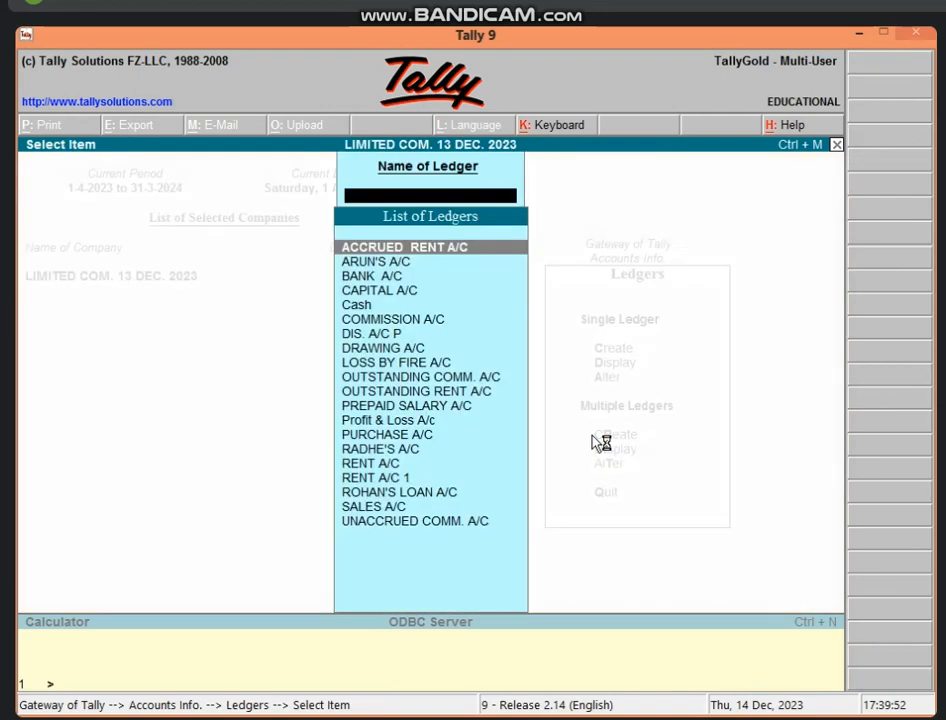
{"action": "key", "text": "Down"}
{"action": "key", "text": "Return"}
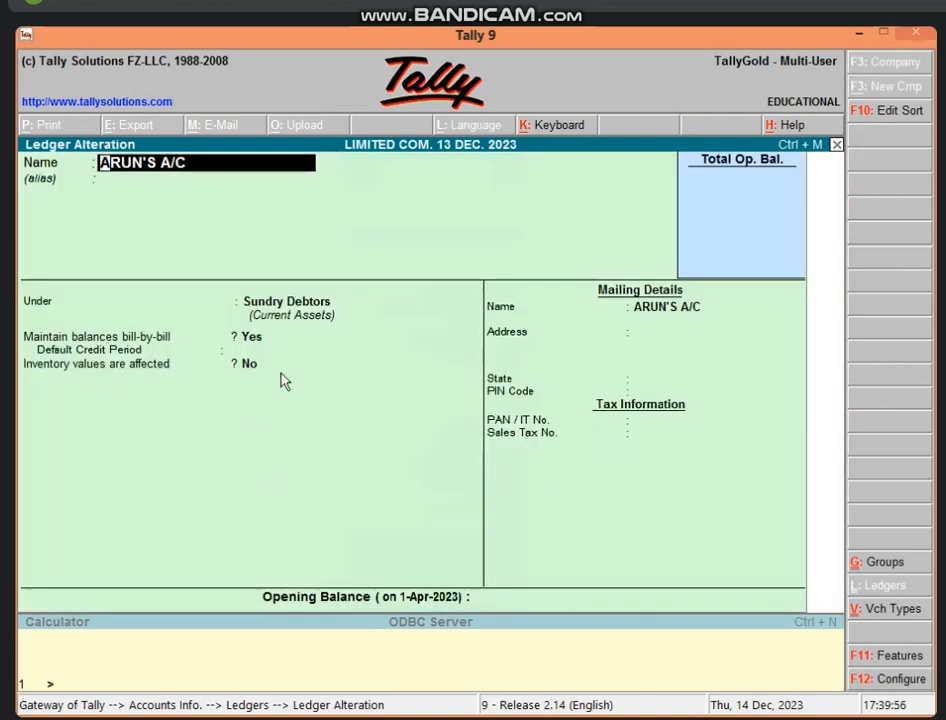
- Set the customer ledger's default credit period to 180 days, save the alteration and return to the Gateway of Tally
{"action": "left_click", "coordinate": [244, 354]}
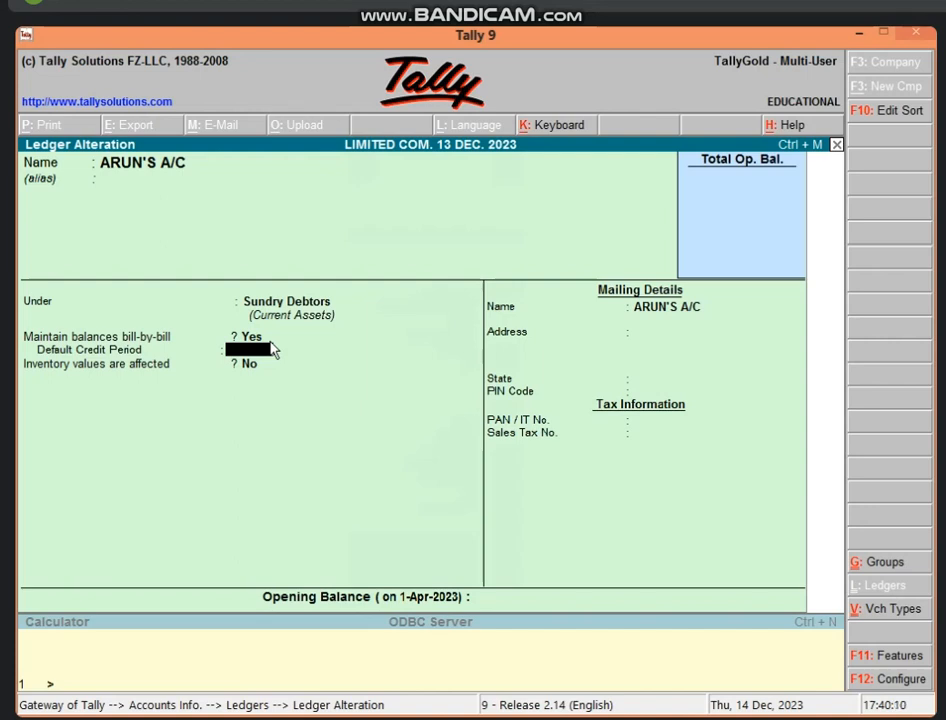
{"action": "type", "text": "180"}
{"action": "key", "text": "Return"}
{"action": "key", "text": "Return"}
{"action": "key", "text": "Return"}
{"action": "key", "text": "Return"}
{"action": "key", "text": "Return"}
{"action": "key", "text": "Return"}
{"action": "key", "text": "Return"}
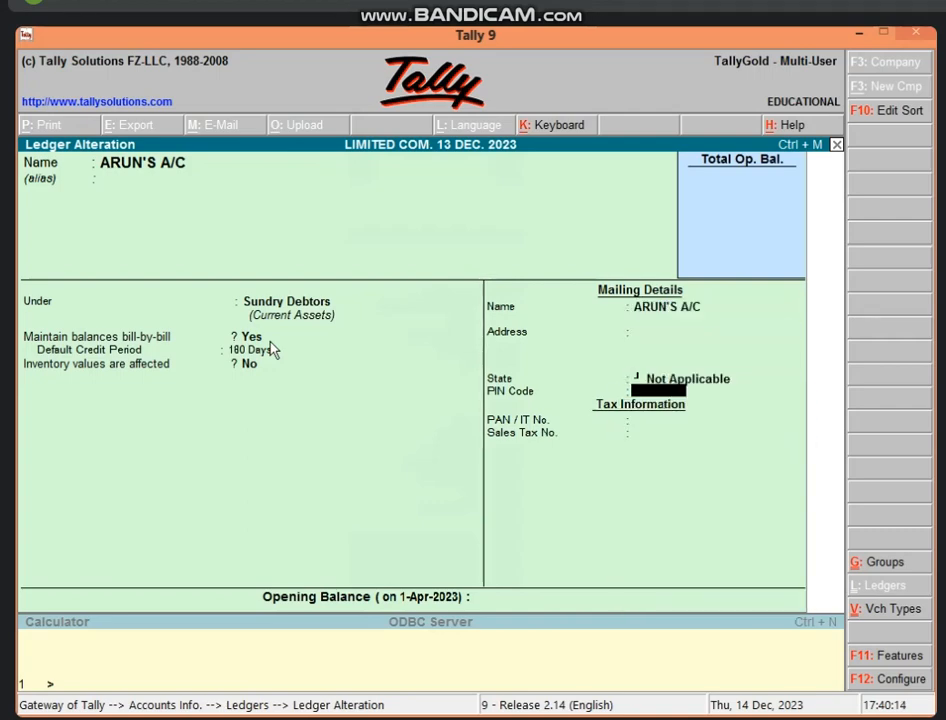
{"action": "key", "text": "Return"}
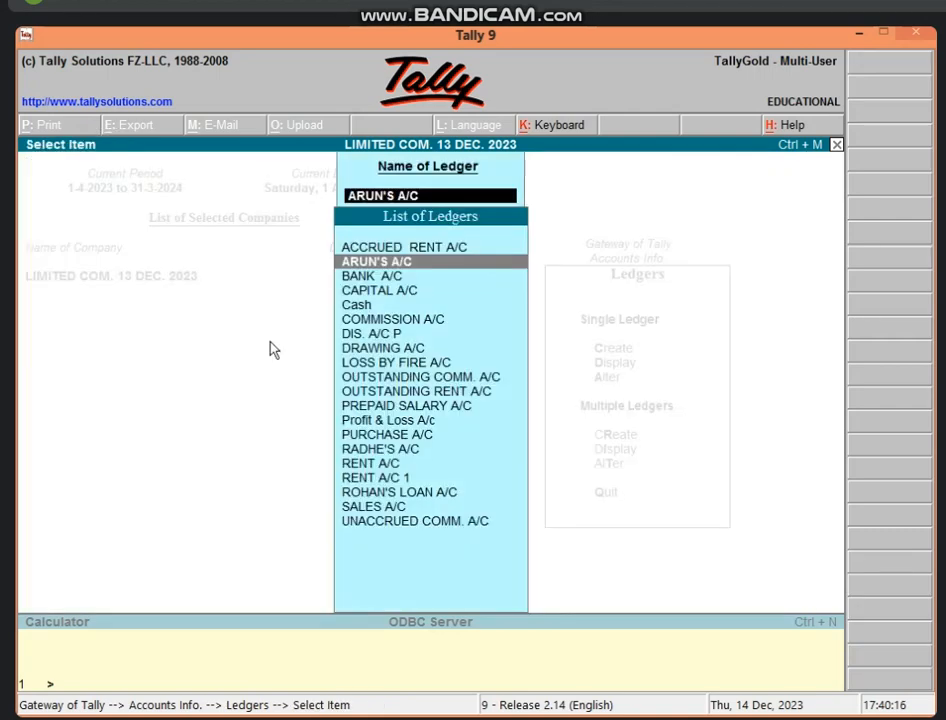
{"action": "key", "text": "Escape"}
{"action": "key", "text": "Escape"}
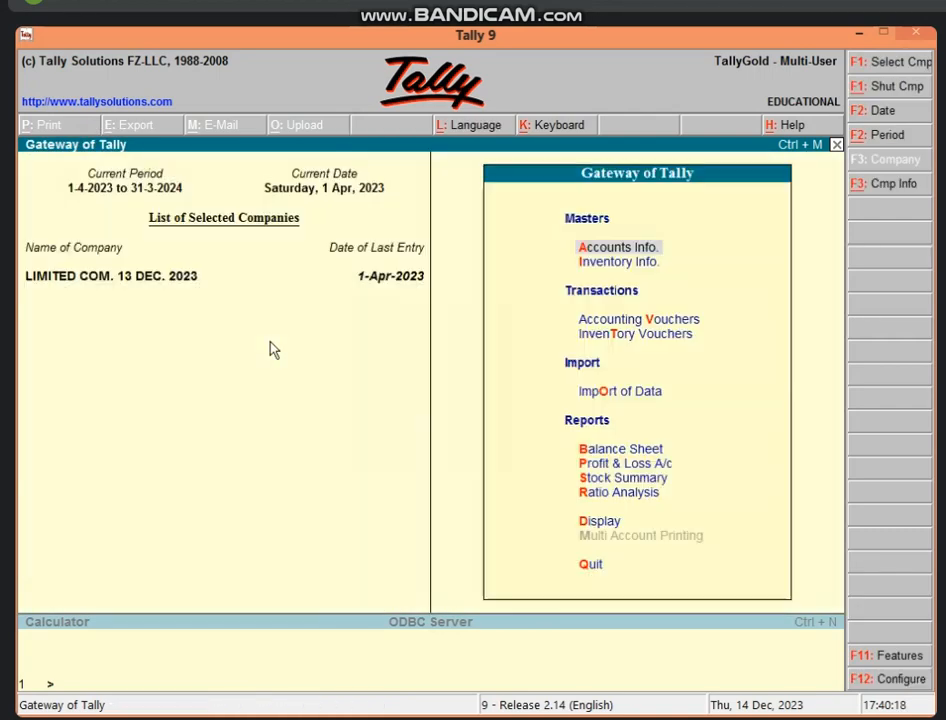
- Display the customer's ledger vouchers and examine the credit period and due date in the Sales voucher, leaving it unchanged
{"action": "key", "text": "d"}
{"action": "key", "text": "a"}
{"action": "key", "text": "l"}
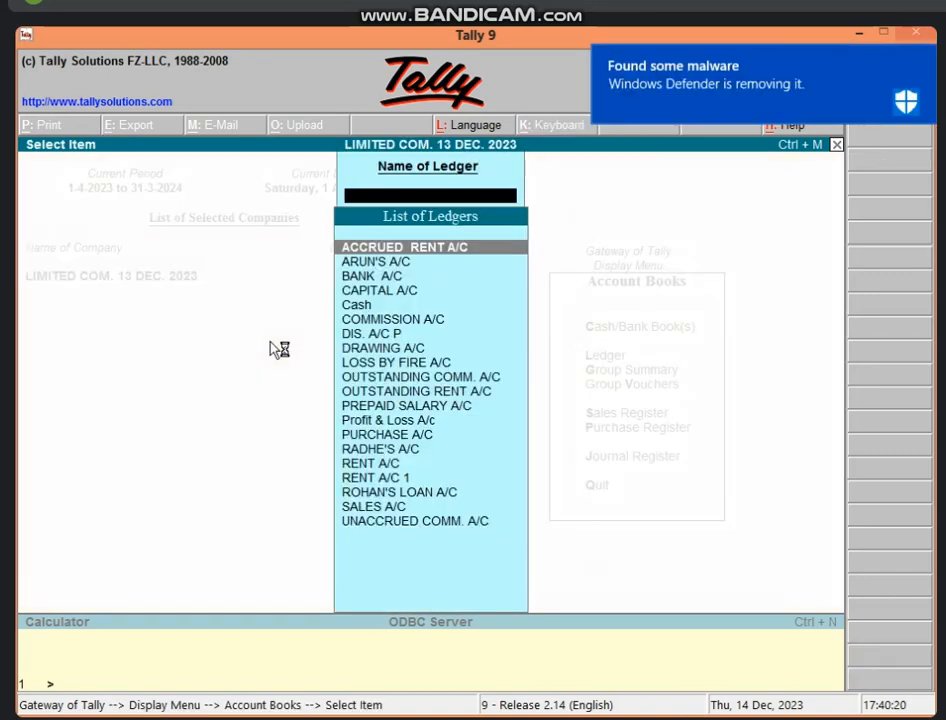
{"action": "key", "text": "Down"}
{"action": "key", "text": "Return"}
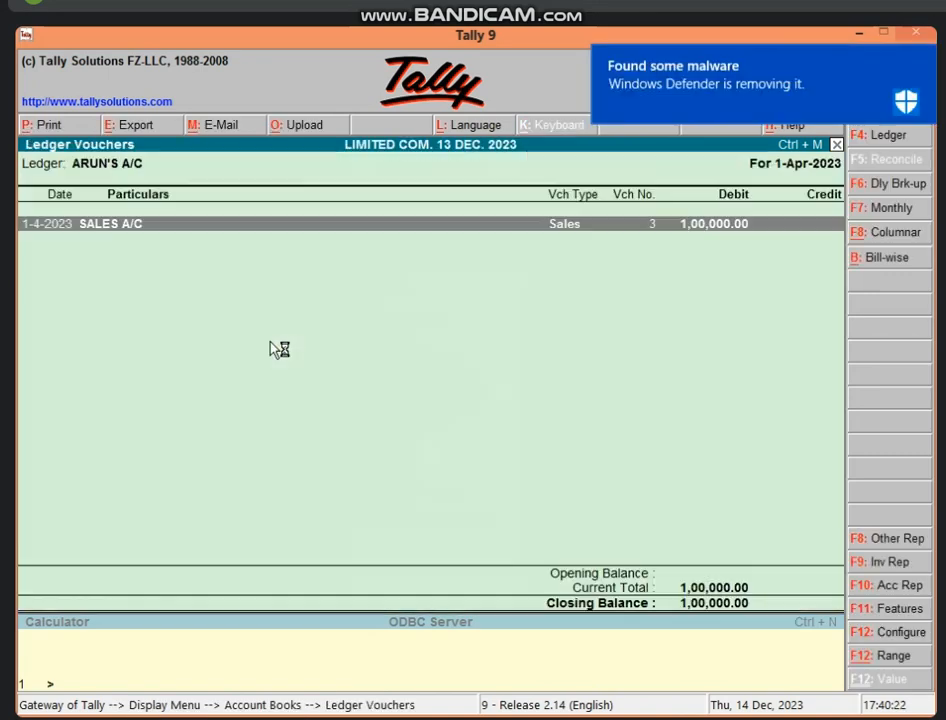
{"action": "key", "text": "Return"}
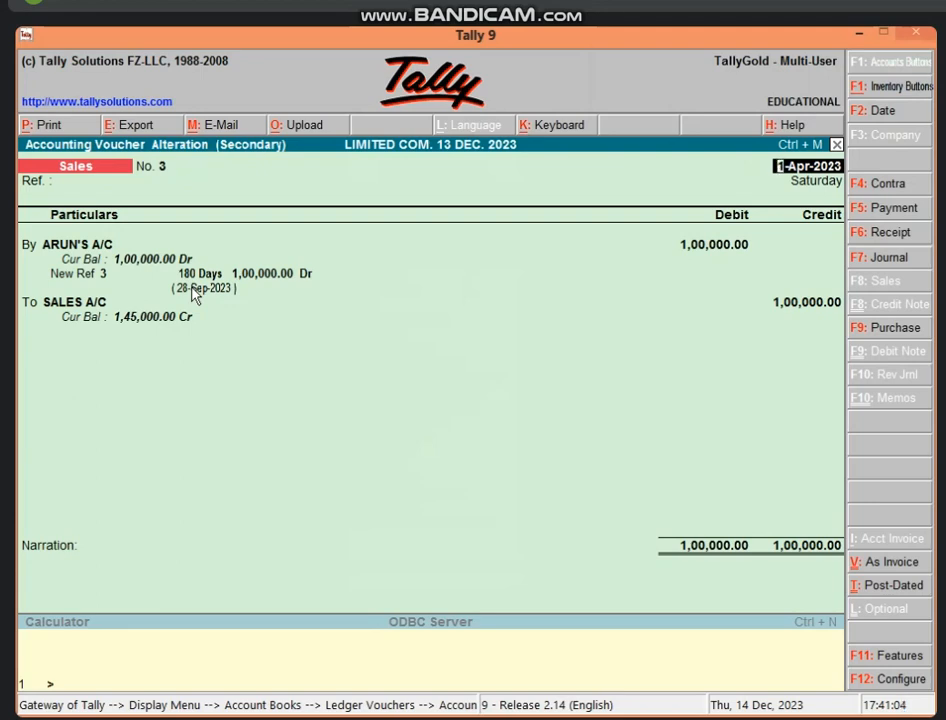
{"action": "key", "text": "Escape"}
{"action": "key", "text": "y"}
{"action": "key", "text": "Escape"}
{"action": "key", "text": "Escape"}
{"action": "key", "text": "Escape"}
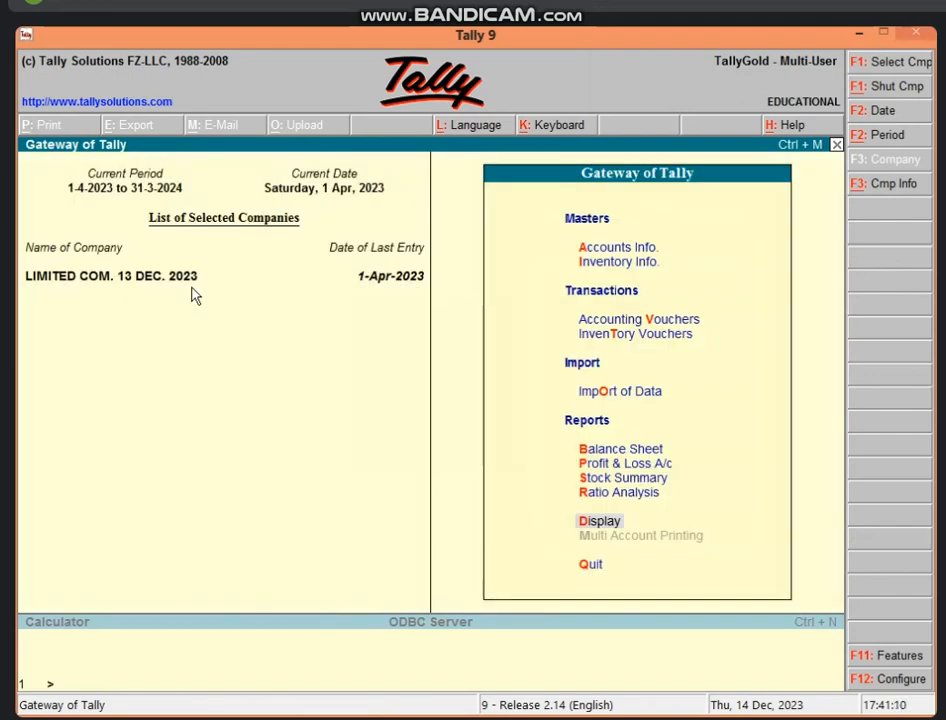
- Start a new single ledger named BAD DEBTS A/C without an alias
{"action": "key", "text": "a"}
{"action": "key", "text": "l"}
{"action": "key", "text": "c"}
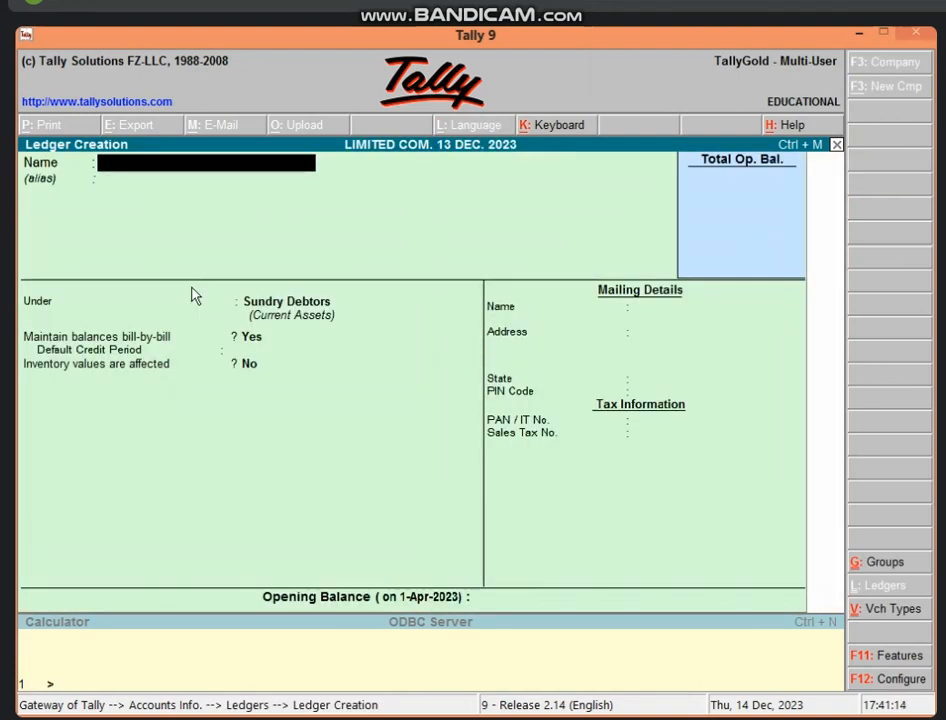
{"action": "type", "text": "B"}
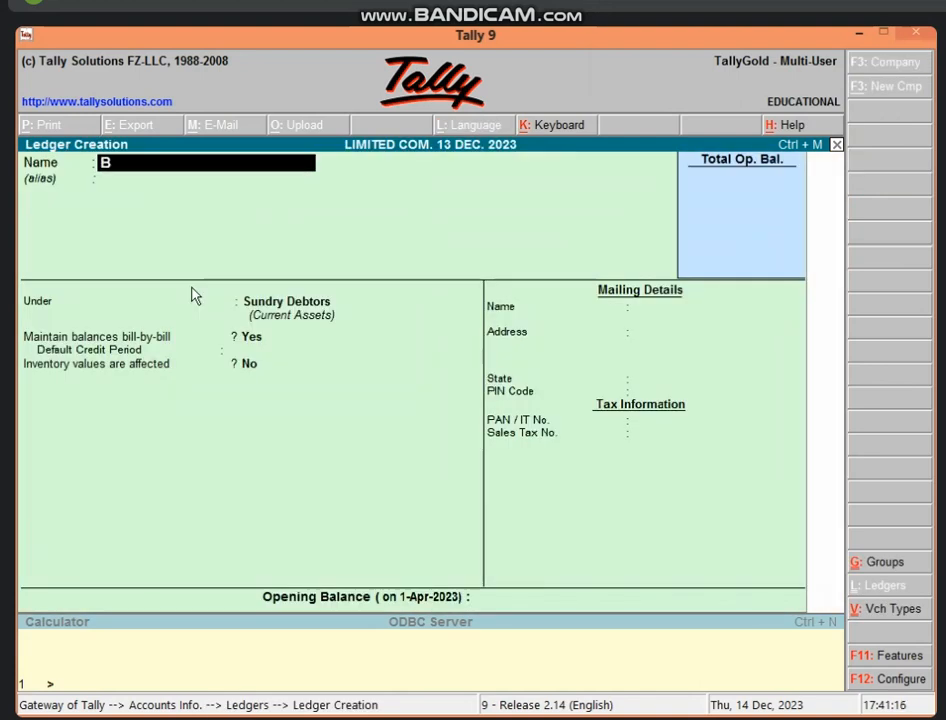
{"action": "type", "text": "AD BE"}
{"action": "key", "text": "BackSpace"}
{"action": "key", "text": "BackSpace"}
{"action": "type", "text": "DEBTS"}
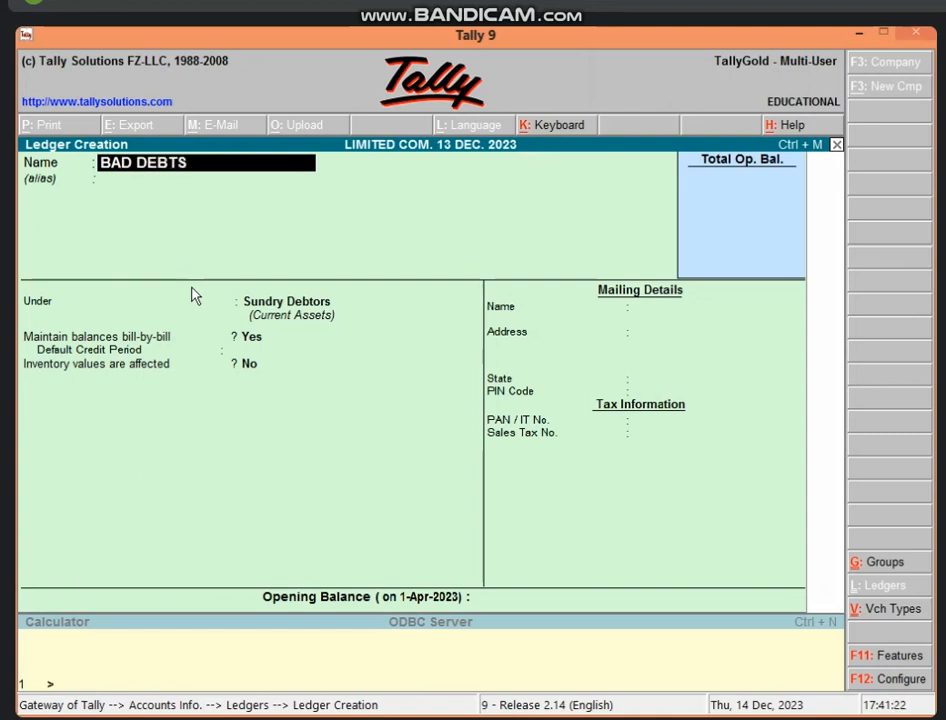
{"action": "type", "text": " A/C"}
{"action": "key", "text": "Return"}
{"action": "key", "text": "Return"}
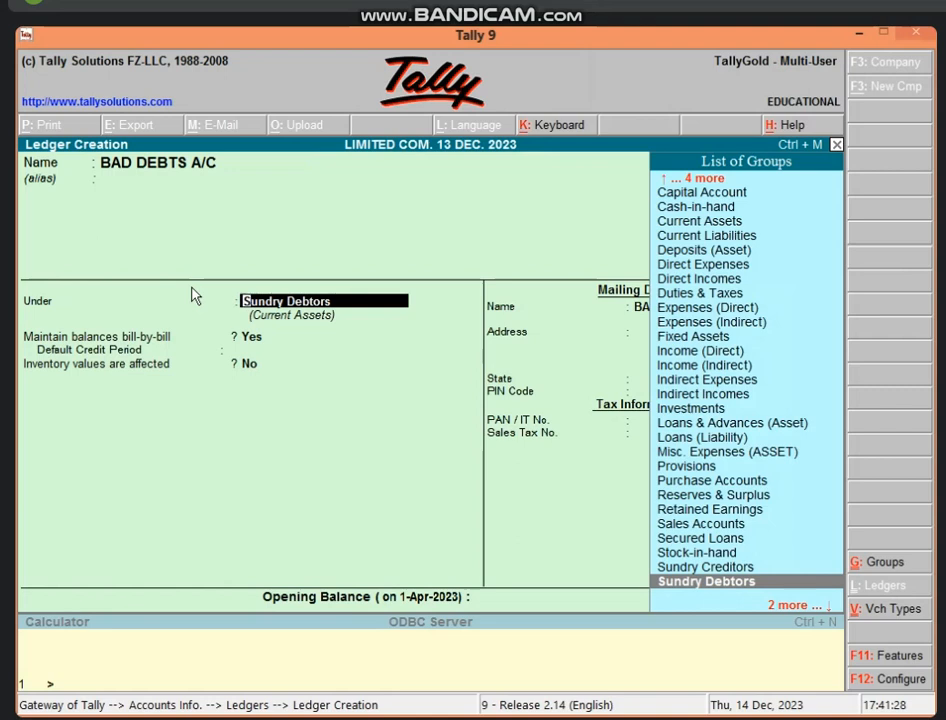
- Place the BAD DEBTS A/C ledger under Indirect Expenses, save it and return to the Gateway of Tally
{"action": "type", "text": "IN"}
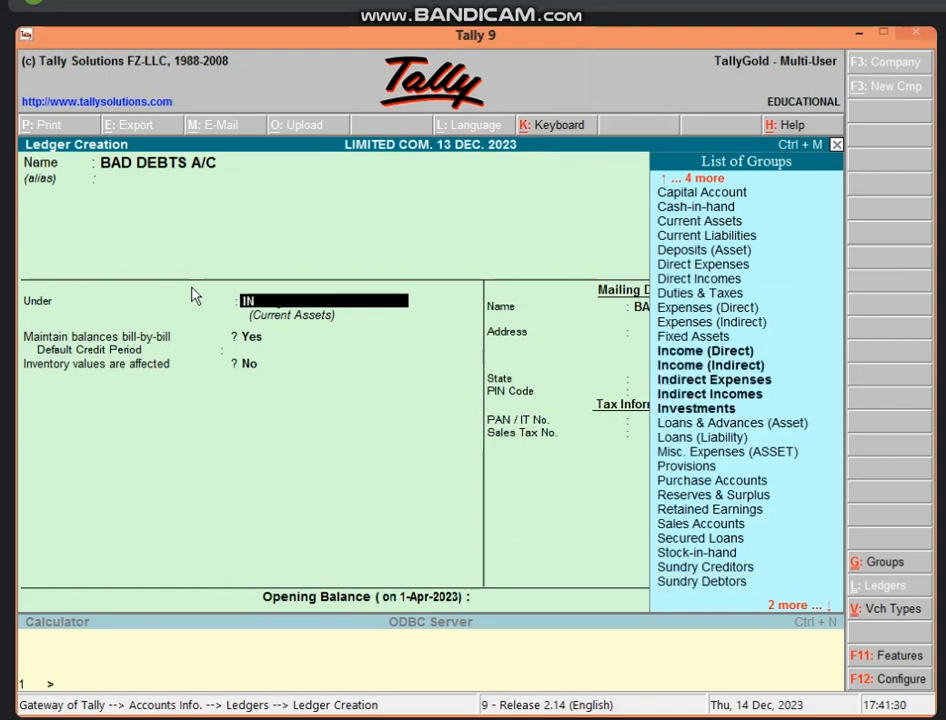
{"action": "key", "text": "Down"}
{"action": "key", "text": "Down"}
{"action": "key", "text": "Down"}
{"action": "key", "text": "Down"}
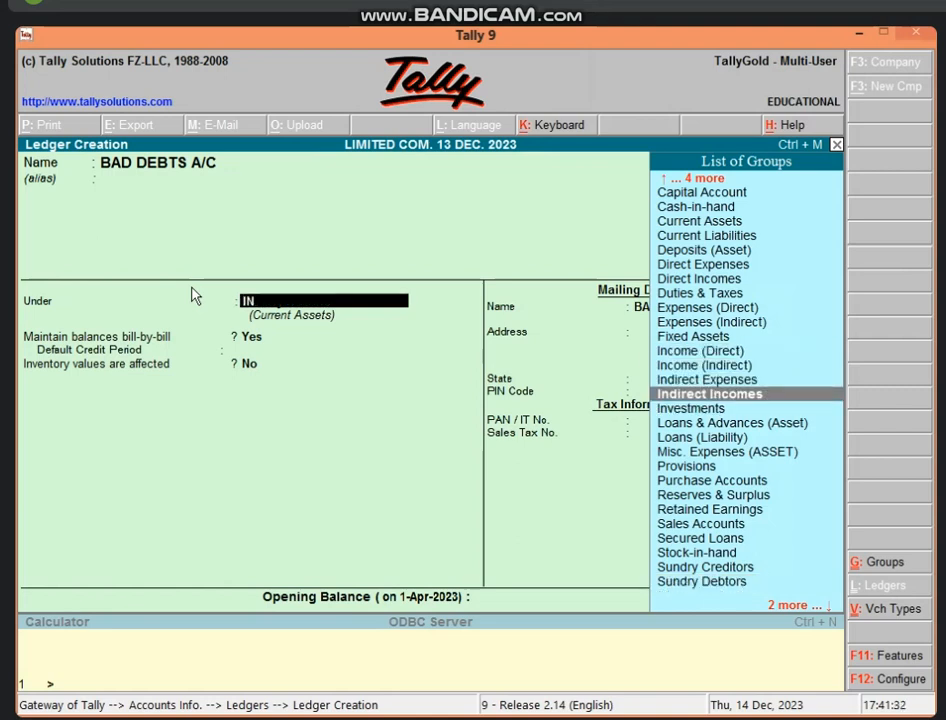
{"action": "key", "text": "Up"}
{"action": "key", "text": "Return"}
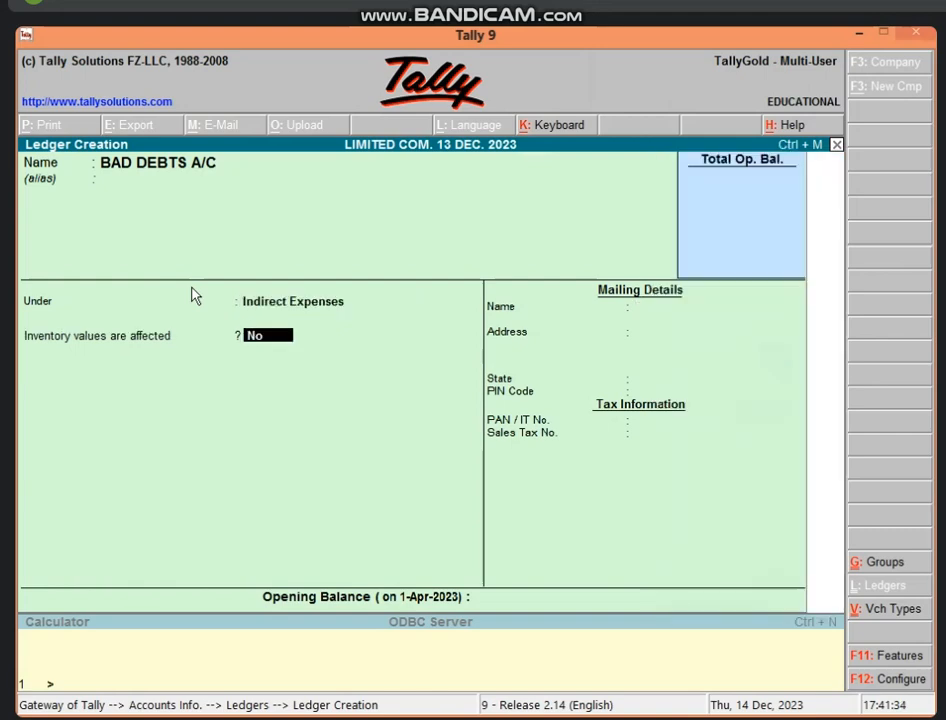
{"action": "key", "text": "Return"}
{"action": "key", "text": "Return"}
{"action": "key", "text": "Return"}
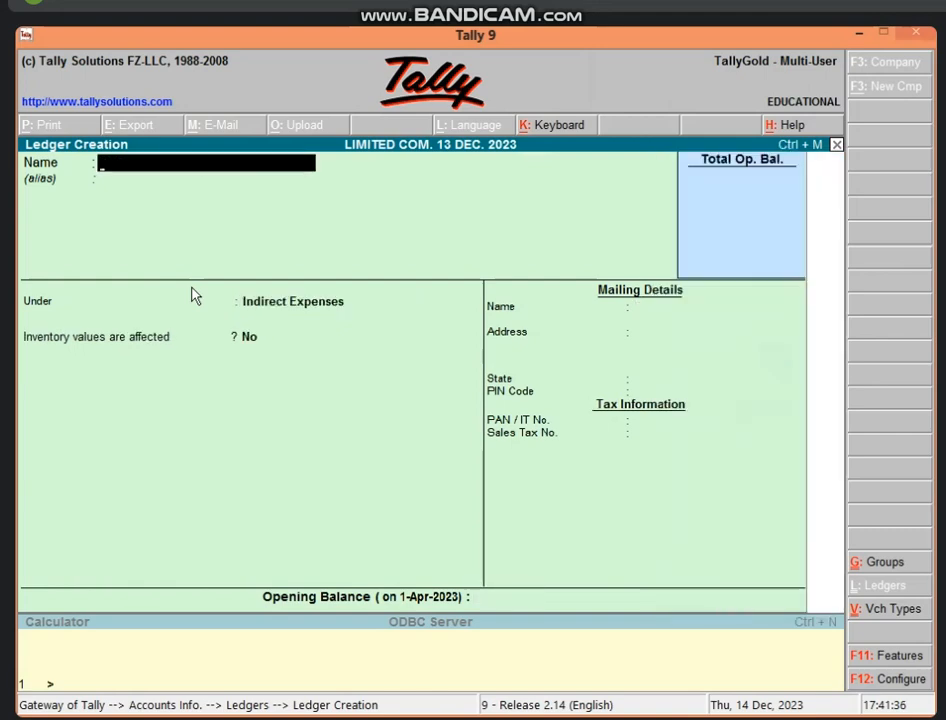
{"action": "key", "text": "Escape"}
{"action": "key", "text": "Return"}
{"action": "key", "text": "Escape"}
{"action": "key", "text": "Escape"}
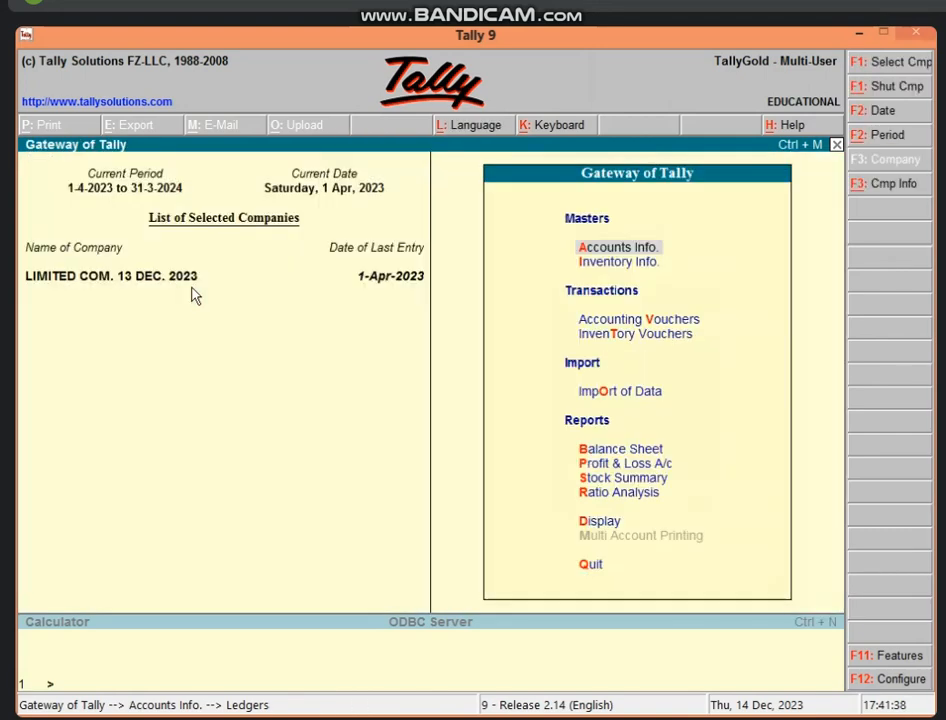
- Start a Journal voucher and debit BAD DEBTS A/C with 1,00,000
{"action": "key", "text": "v"}
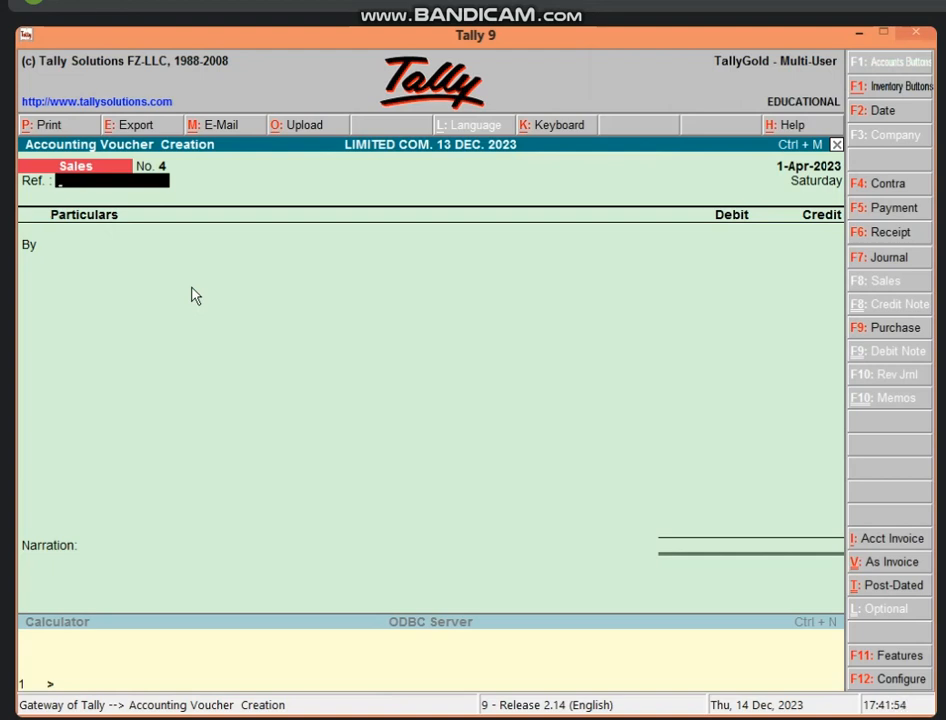
{"action": "key", "text": "F7"}
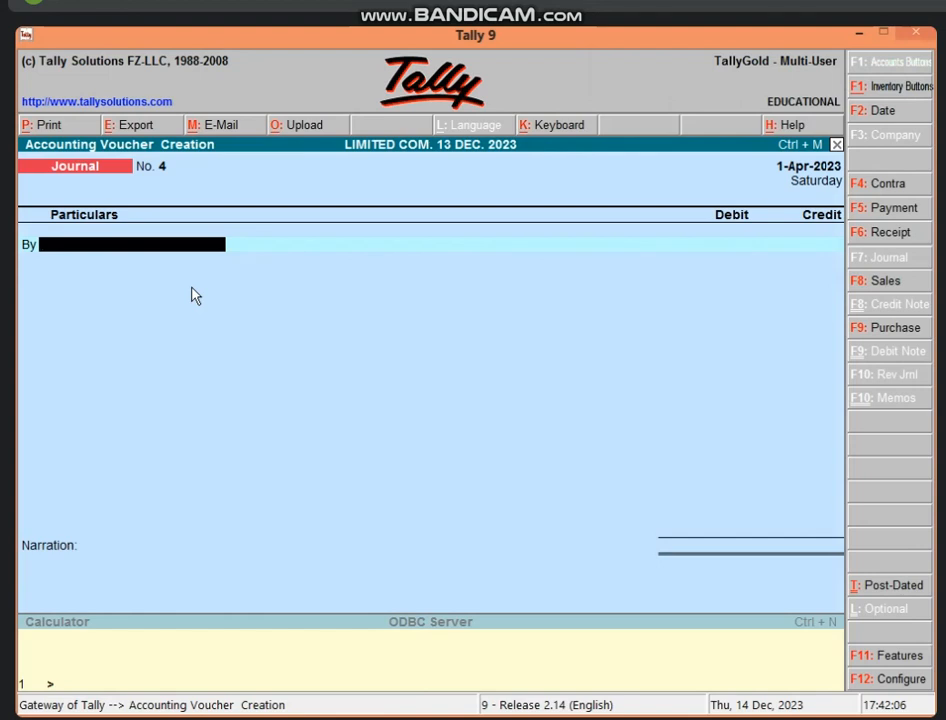
{"action": "type", "text": "B"}
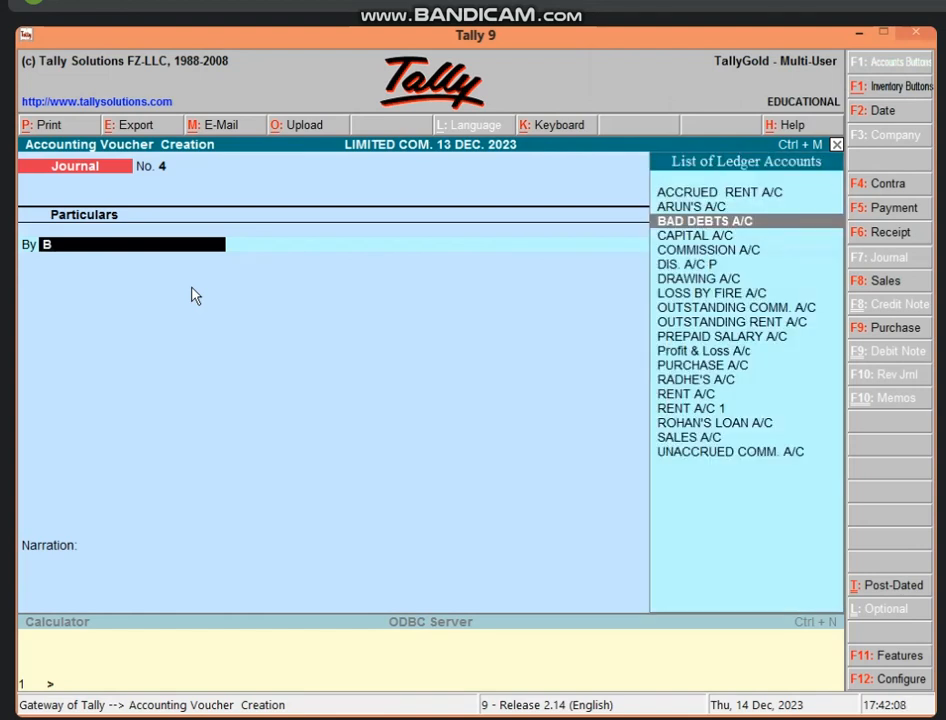
{"action": "key", "text": "Return"}
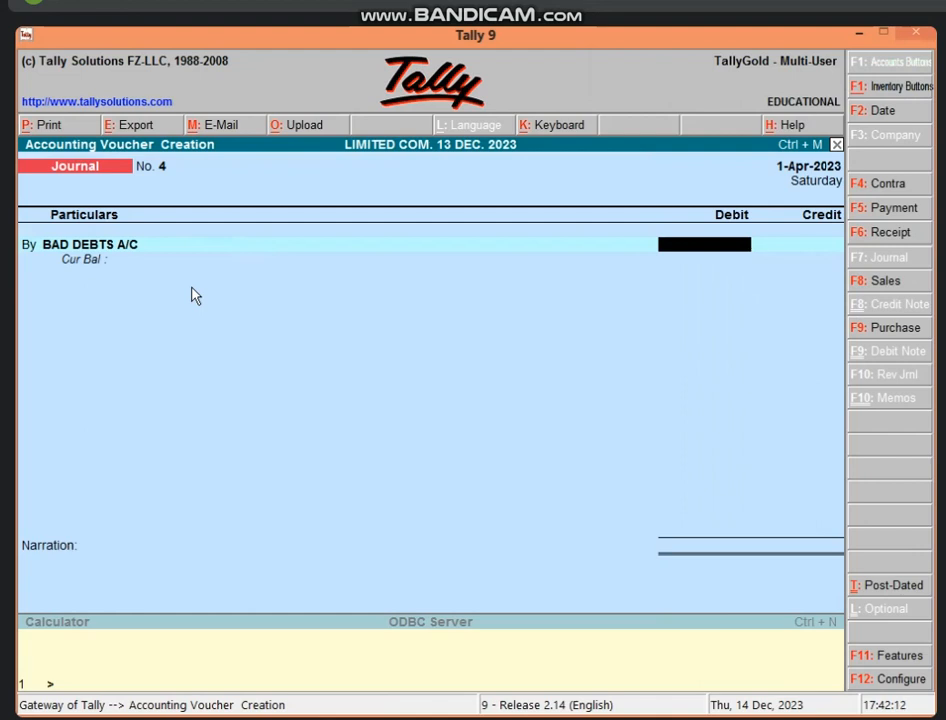
{"action": "type", "text": "100000"}
{"action": "key", "text": "Return"}
{"action": "key", "text": "Return"}
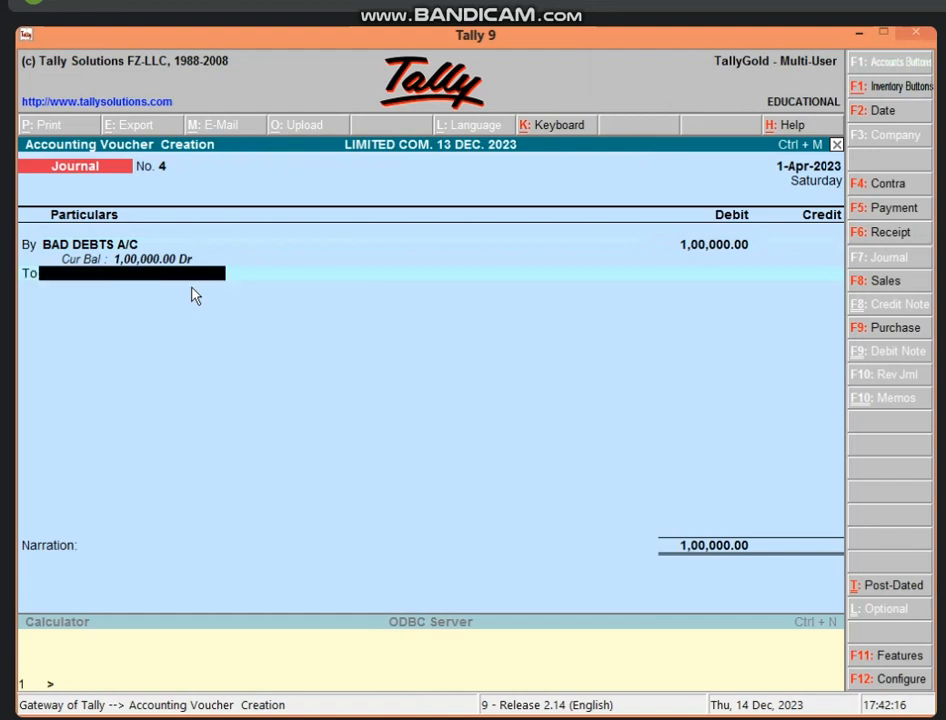
- Credit the customer's account with 1,00,000 in the Journal voucher
{"action": "type", "text": "A"}
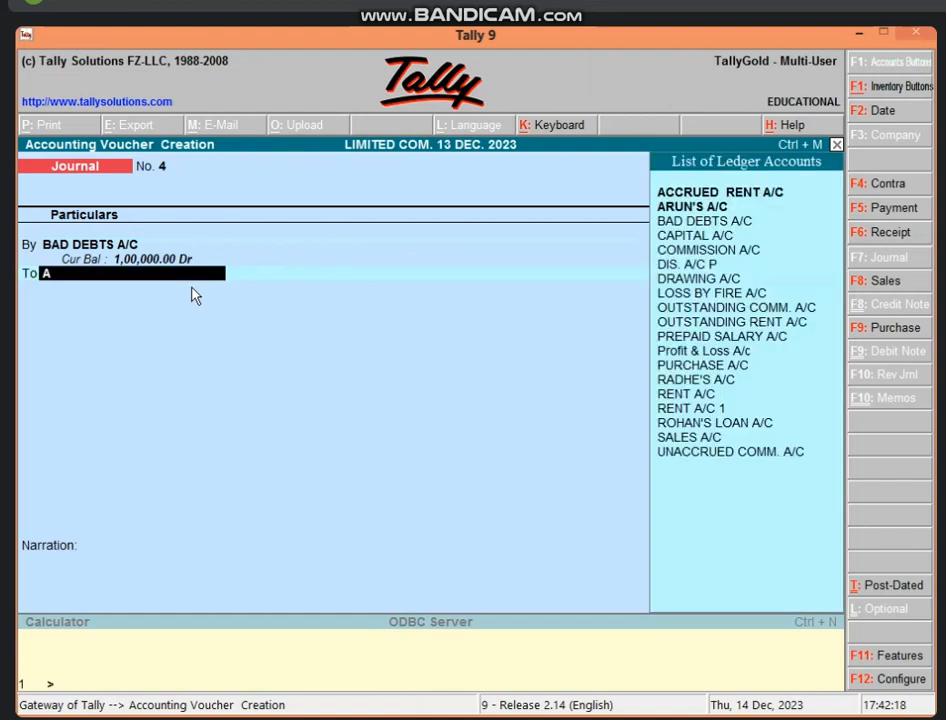
{"action": "key", "text": "Down"}
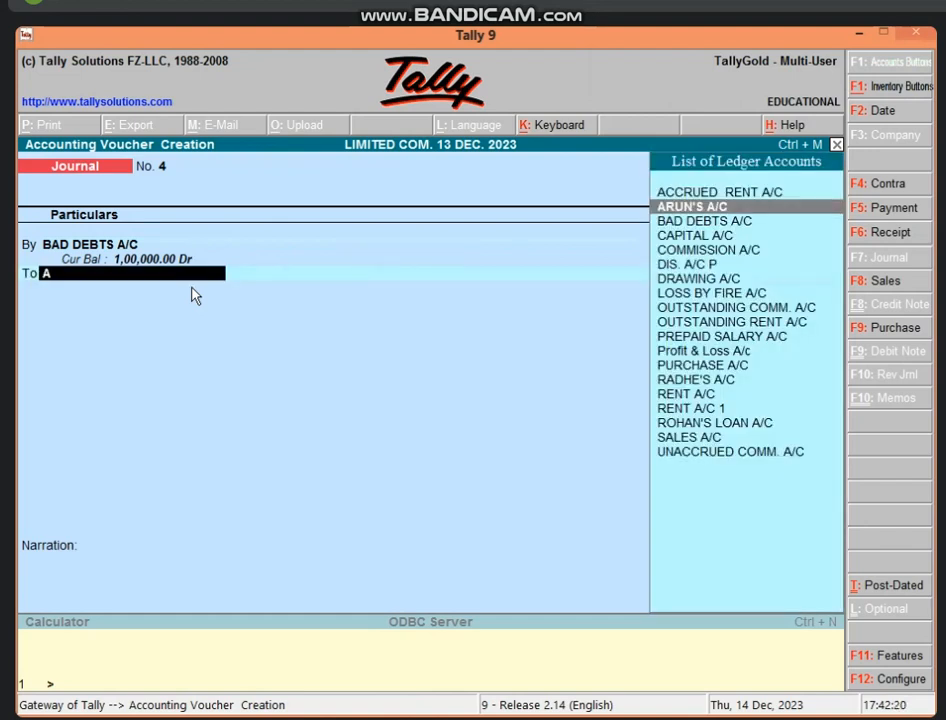
{"action": "key", "text": "Return"}
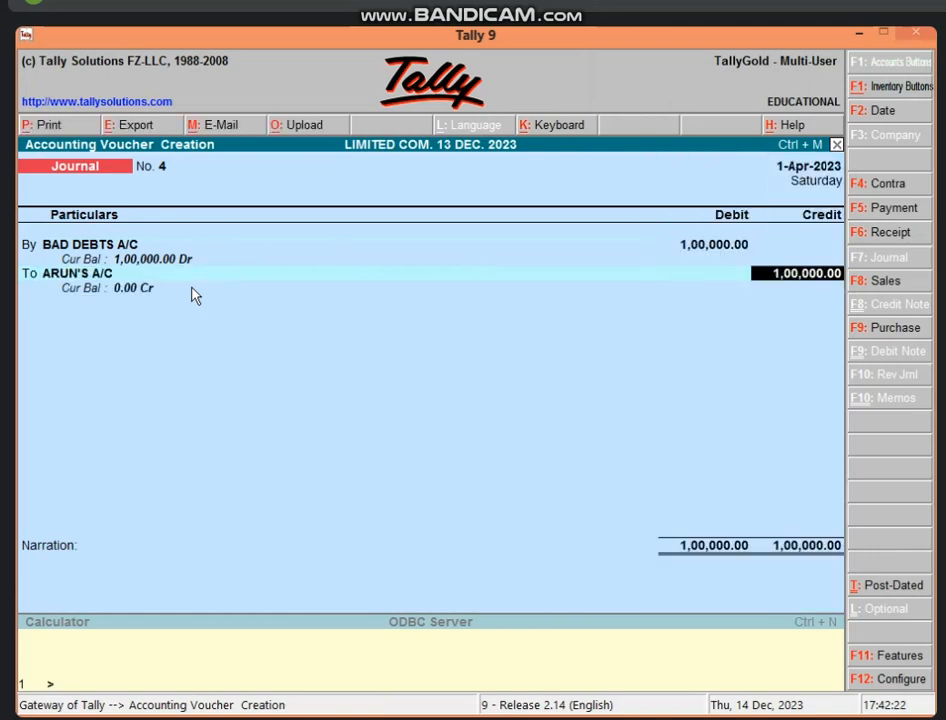
{"action": "key", "text": "Return"}
- Allocate the customer's credit to a New Ref bill named 4, save the Journal voucher without a narration and leave voucher entry
{"action": "key", "text": "Down"}
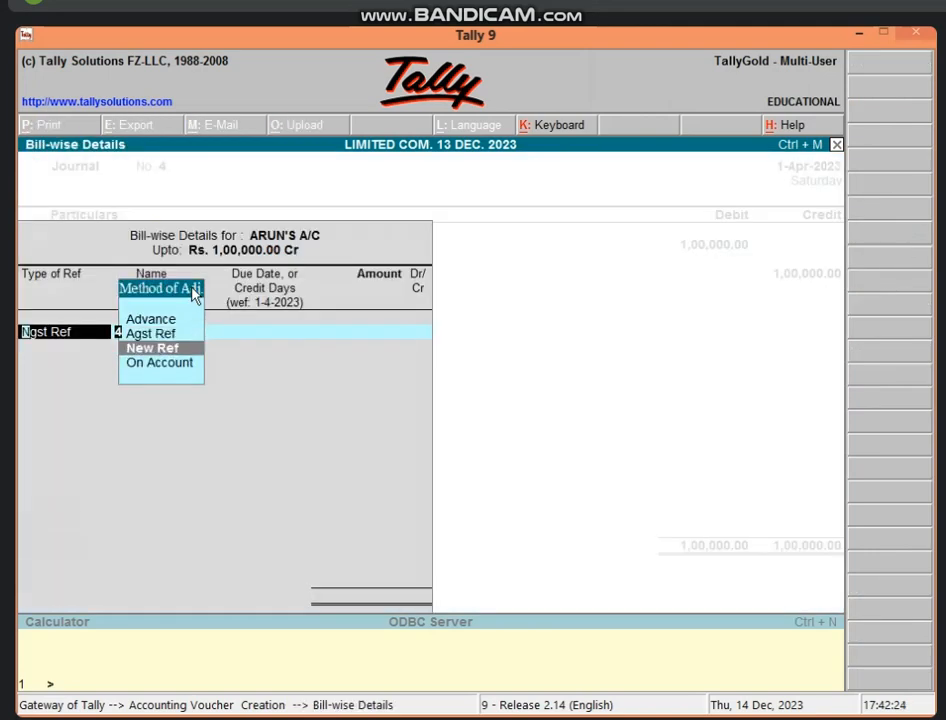
{"action": "key", "text": "Return"}
{"action": "key", "text": "Return"}
{"action": "key", "text": "Return"}
{"action": "key", "text": "Return"}
{"action": "key", "text": "Return"}
{"action": "key", "text": "Return"}
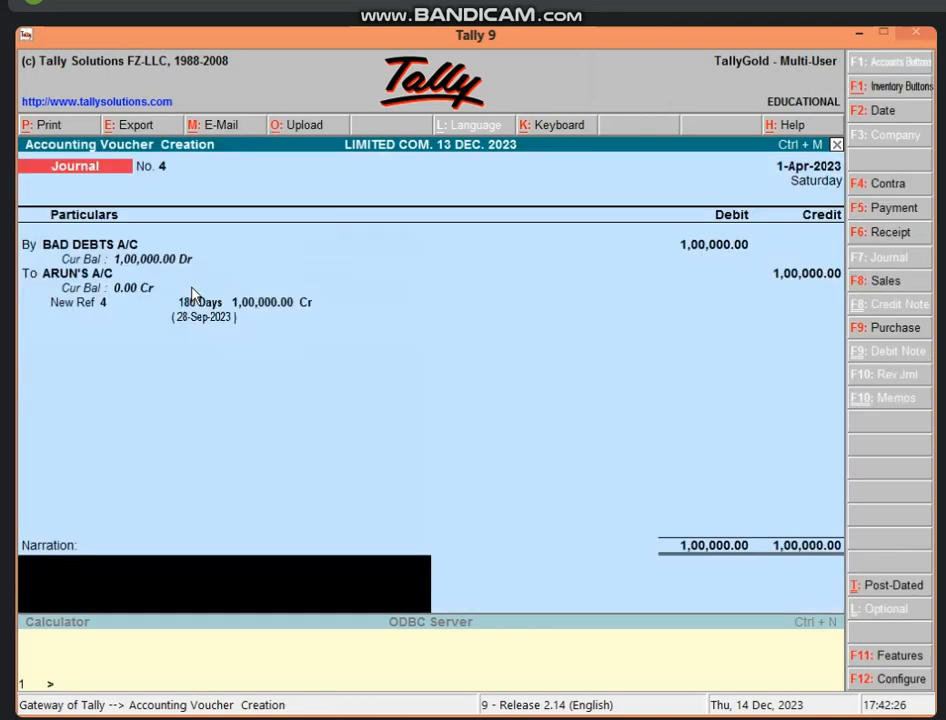
{"action": "key", "text": "Return"}
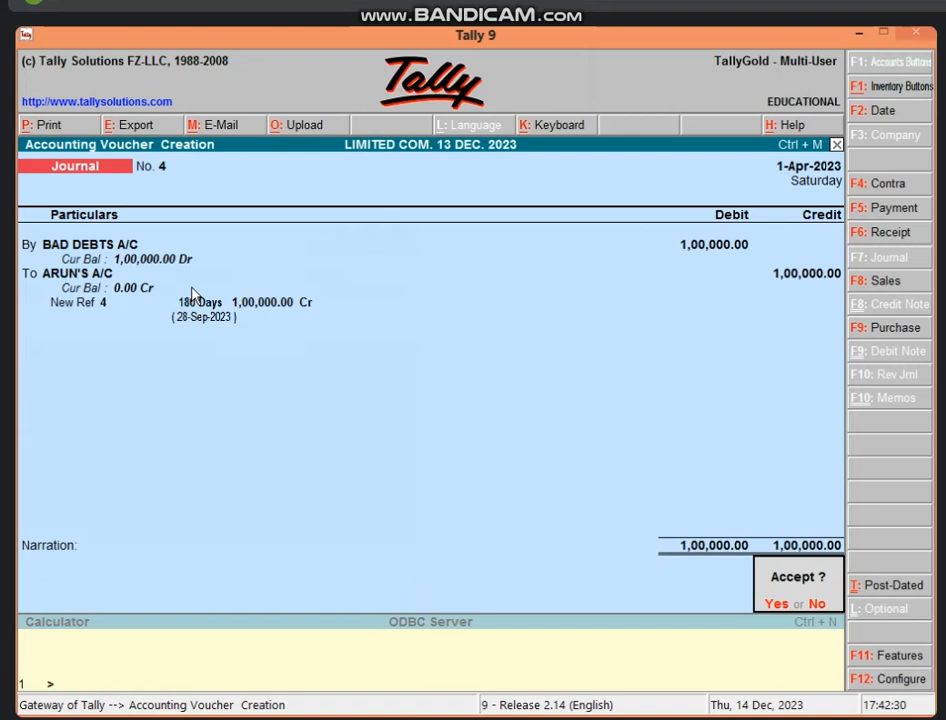
{"action": "key", "text": "Return"}
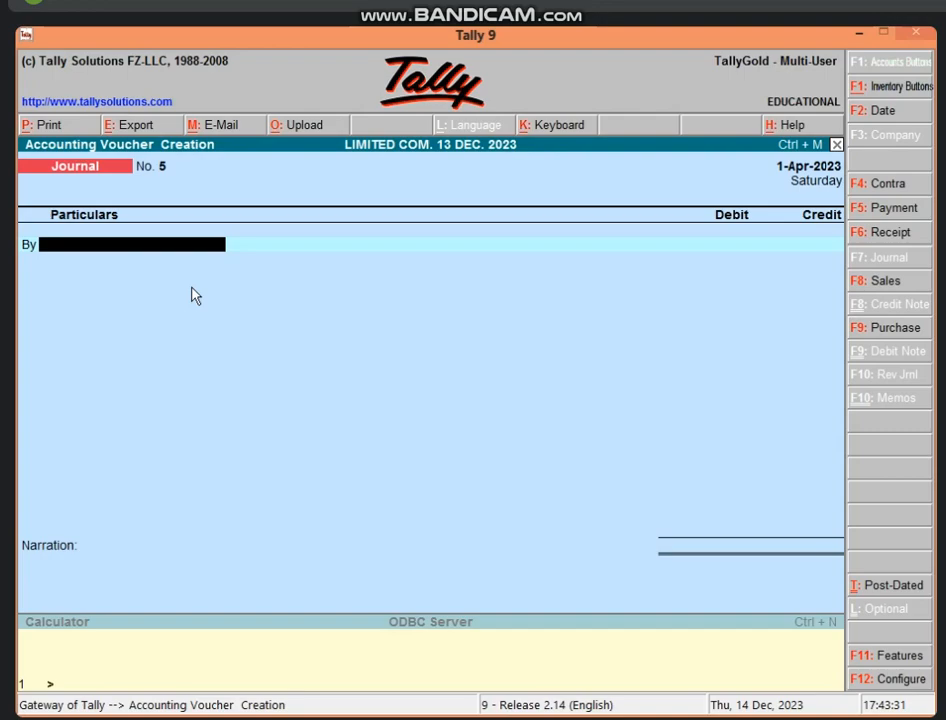
{"action": "key", "text": "Escape"}
{"action": "key", "text": "y"}
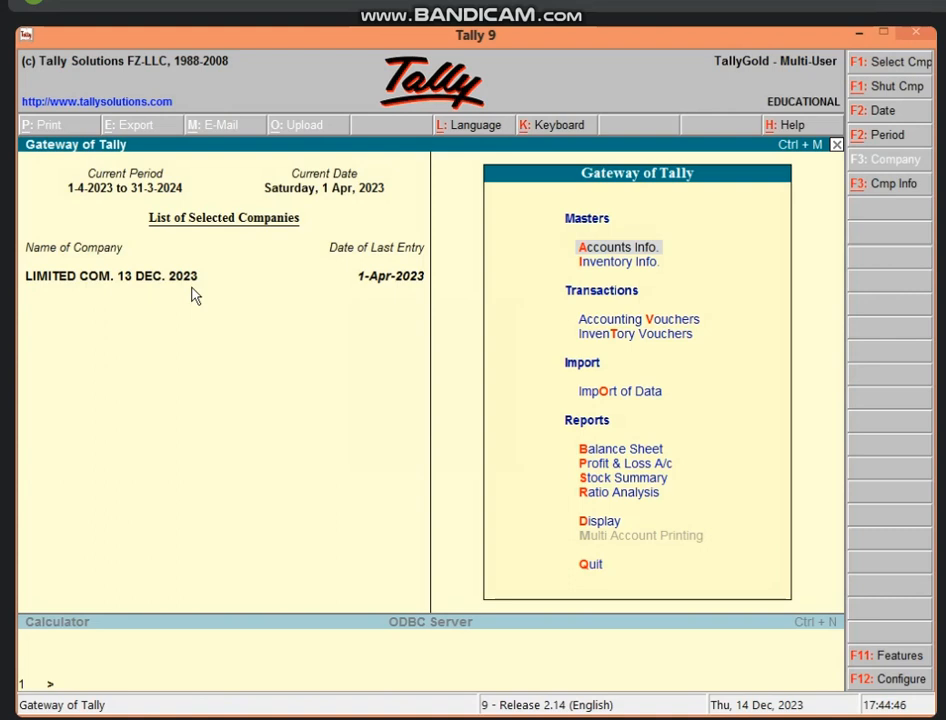
- Start a new ledger in Accounts Info and name it after the next customer, without an alias
{"action": "key", "text": "Return"}
{"action": "key", "text": "l"}
{"action": "key", "text": "Return"}
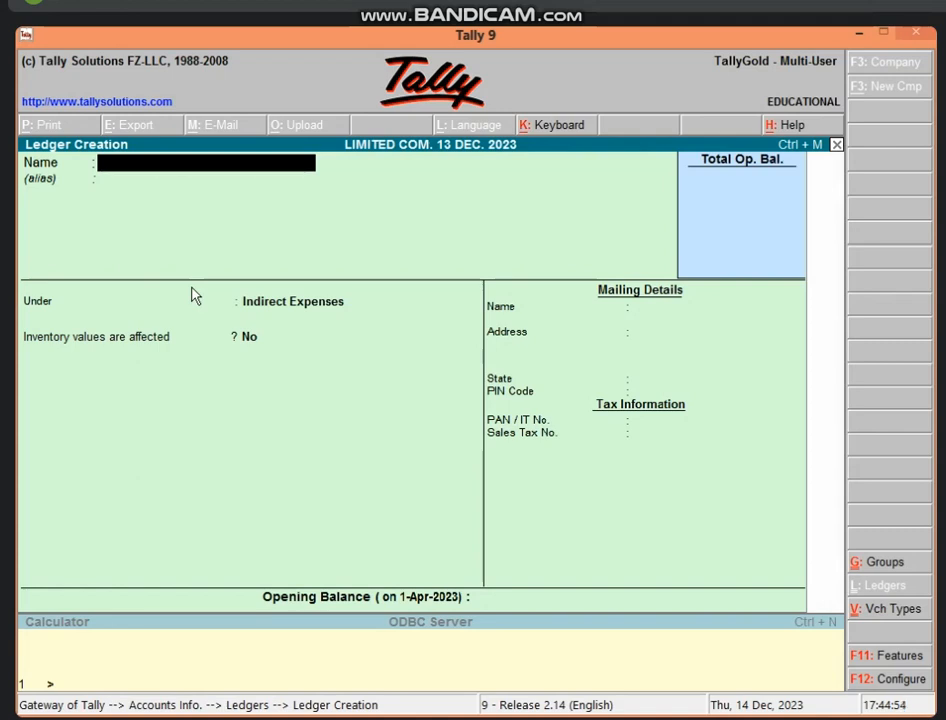
{"action": "type", "text": "AMIT'S A/C"}
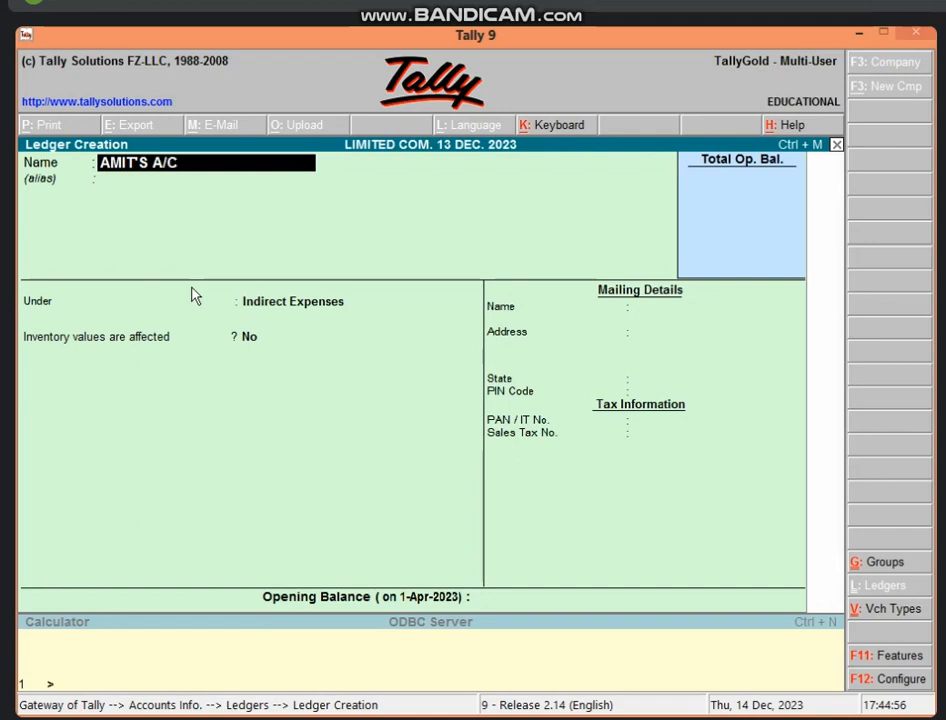
{"action": "key", "text": "Return"}
{"action": "key", "text": "Return"}
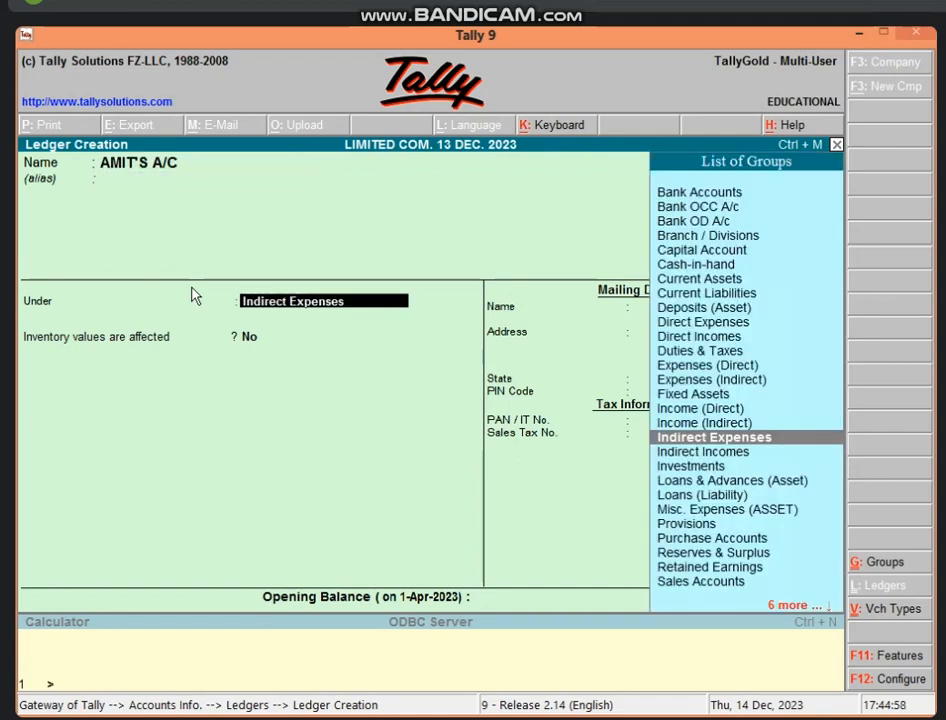
- Place the customer's ledger under Sundry Debtors with bill-by-bill balances set to Yes, save it and return to the Gateway of Tally
{"action": "type", "text": "S"}
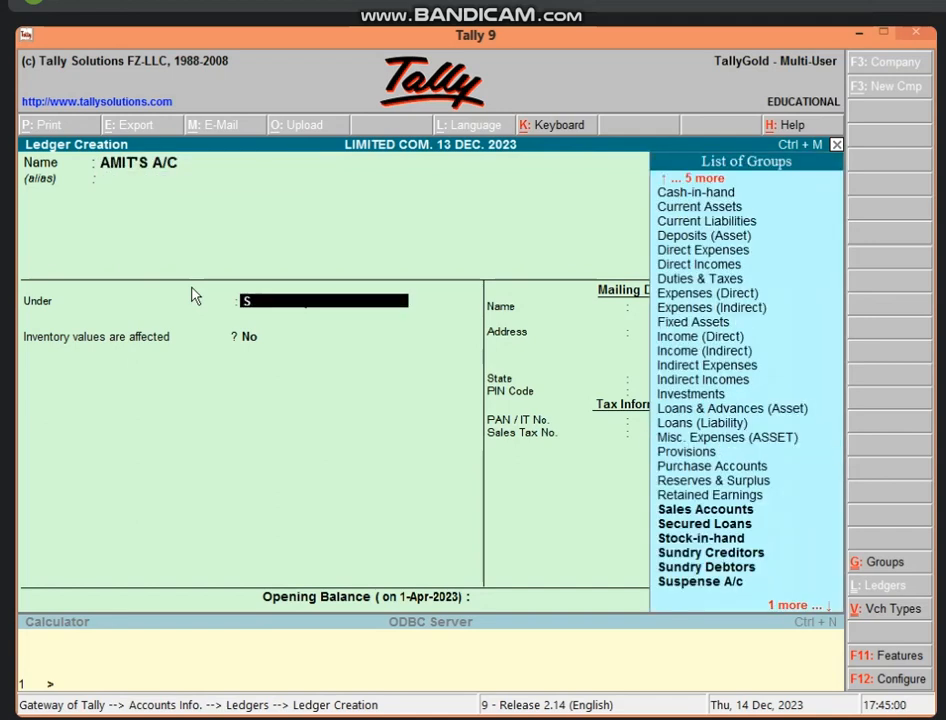
{"action": "key", "text": "Down"}
{"action": "key", "text": "Down"}
{"action": "key", "text": "Down"}
{"action": "key", "text": "Down"}
{"action": "key", "text": "Down"}
{"action": "key", "text": "Return"}
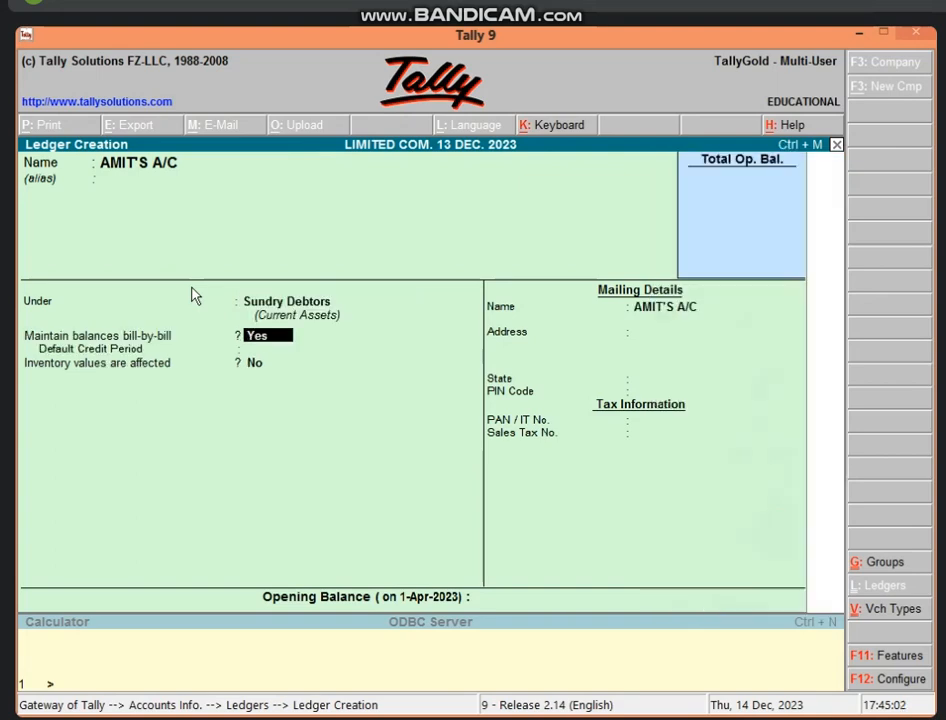
{"action": "key", "text": "Return"}
{"action": "key", "text": "Return"}
{"action": "key", "text": "ctrl+a"}
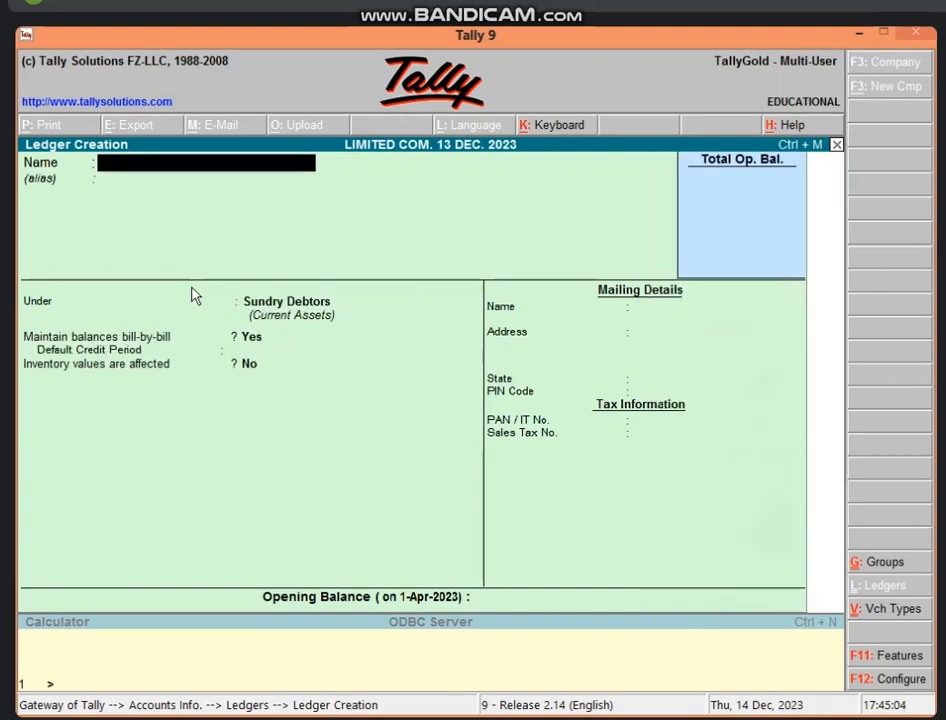
{"action": "key", "text": "Escape"}
{"action": "key", "text": "y"}
{"action": "key", "text": "Escape"}
{"action": "key", "text": "Escape"}
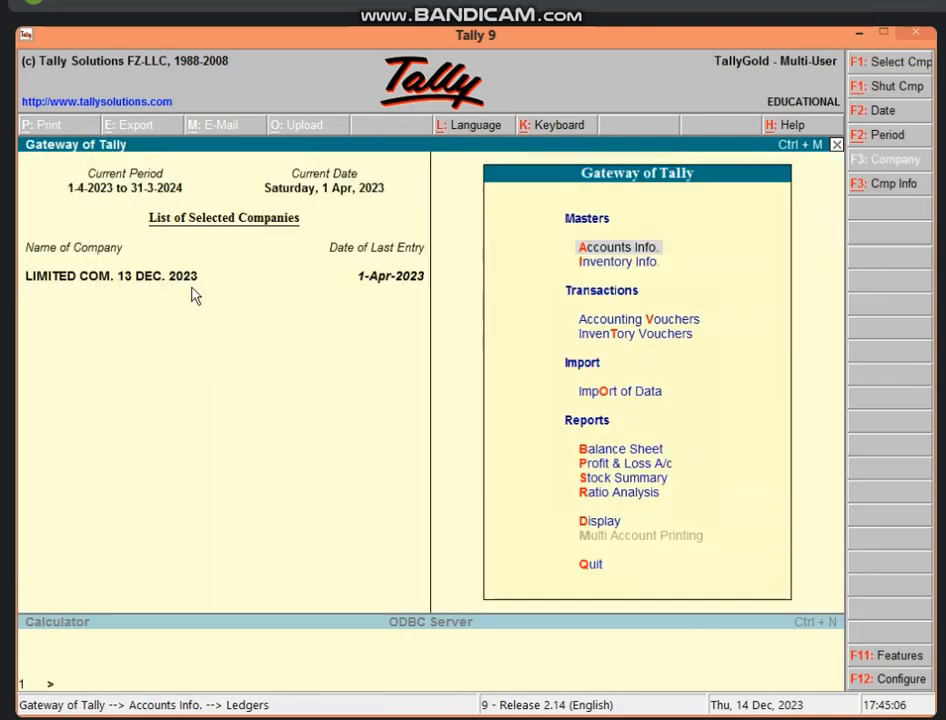
- Start a Sales voucher in voucher mode without a reference and debit the new customer's account with 1,00,000
{"action": "key", "text": "v"}
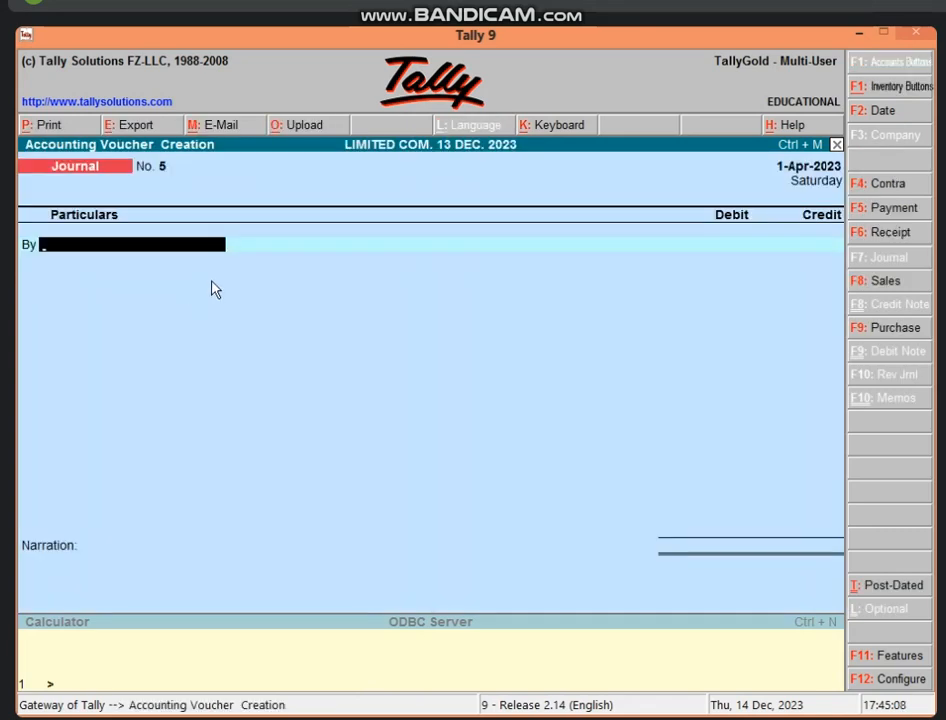
{"action": "left_click", "coordinate": [869, 292]}
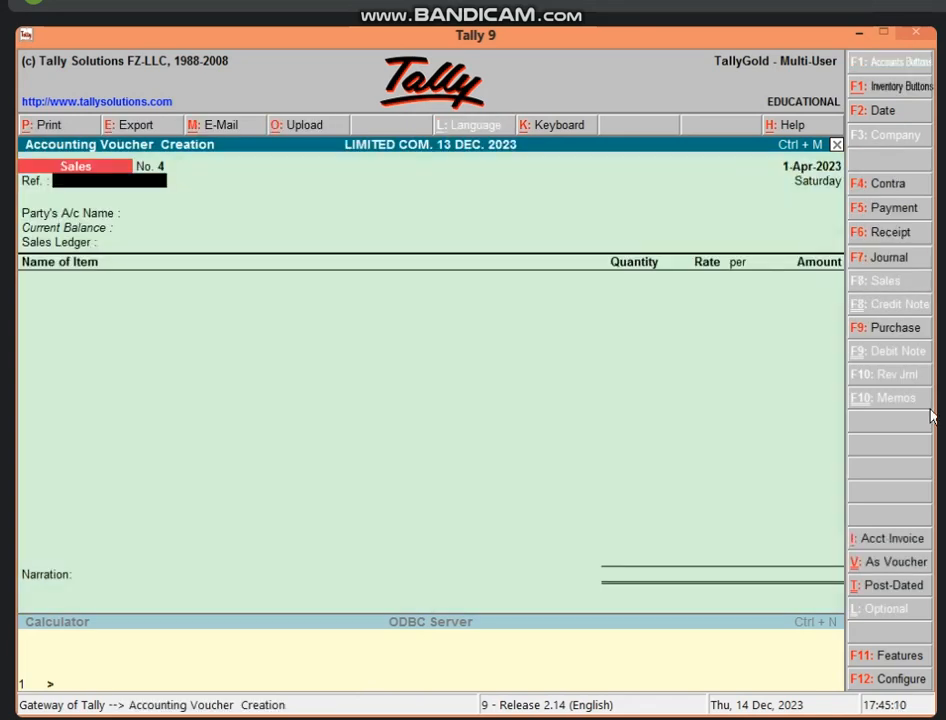
{"action": "left_click", "coordinate": [899, 566]}
{"action": "key", "text": "Return"}
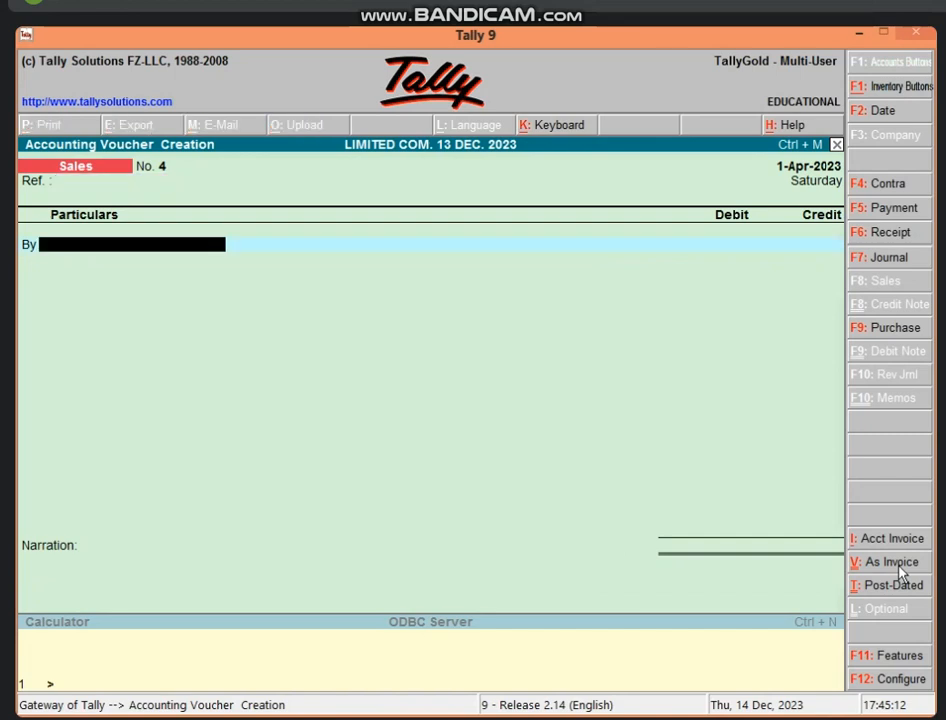
{"action": "type", "text": "A"}
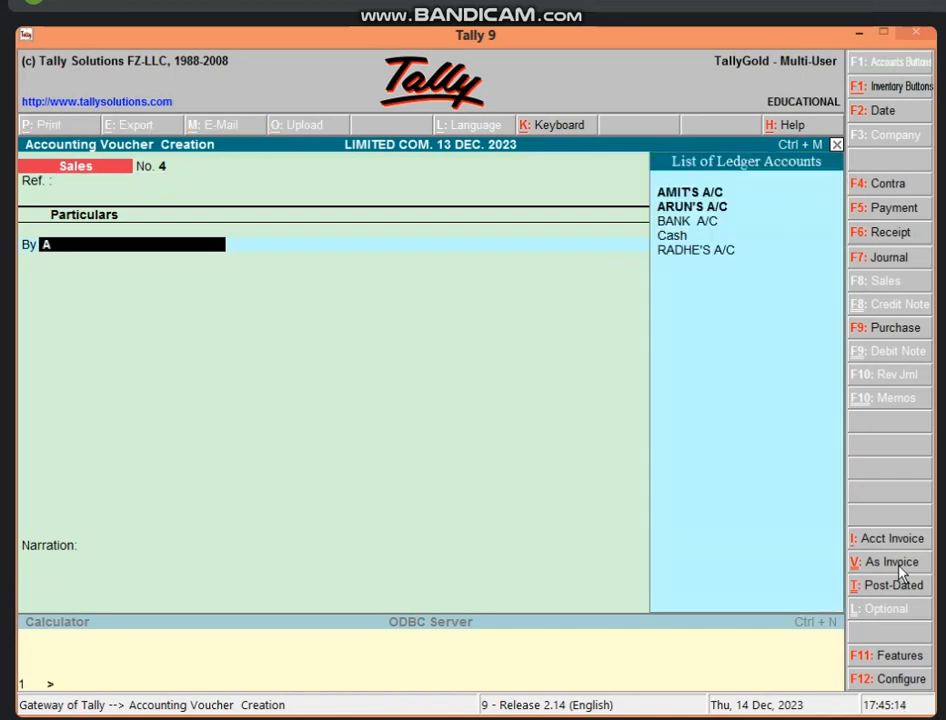
{"action": "key", "text": "Return"}
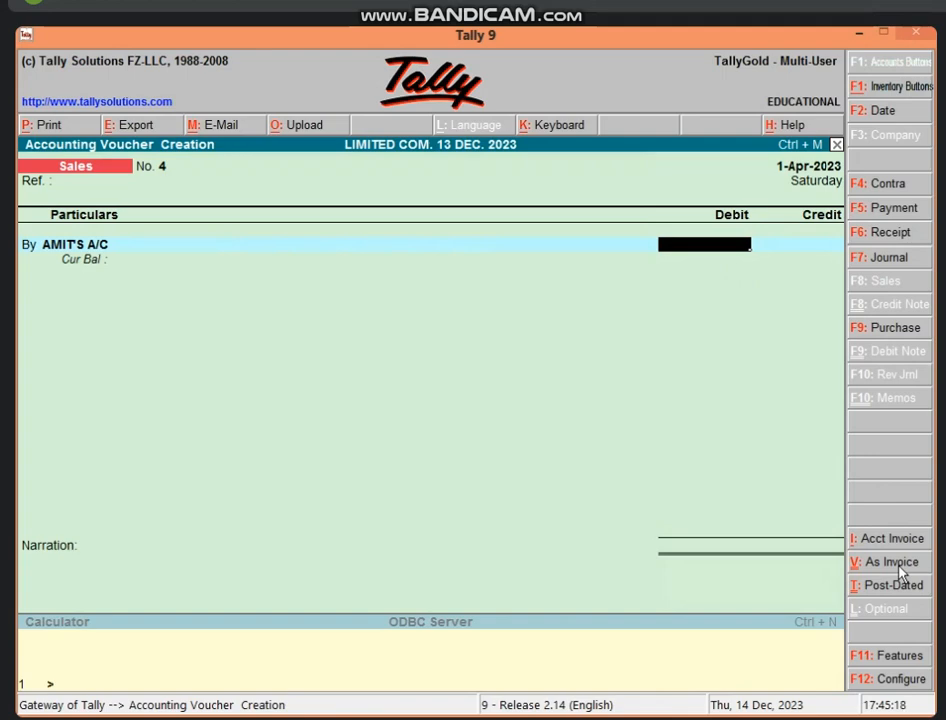
{"action": "type", "text": "100000"}
{"action": "key", "text": "Return"}
- Allocate the customer's 1,00,000 debit to a New Ref bill named 4, leaving the credit days blank
{"action": "key", "text": "Return"}
{"action": "key", "text": "Return"}
{"action": "key", "text": "Return"}
{"action": "key", "text": "Return"}
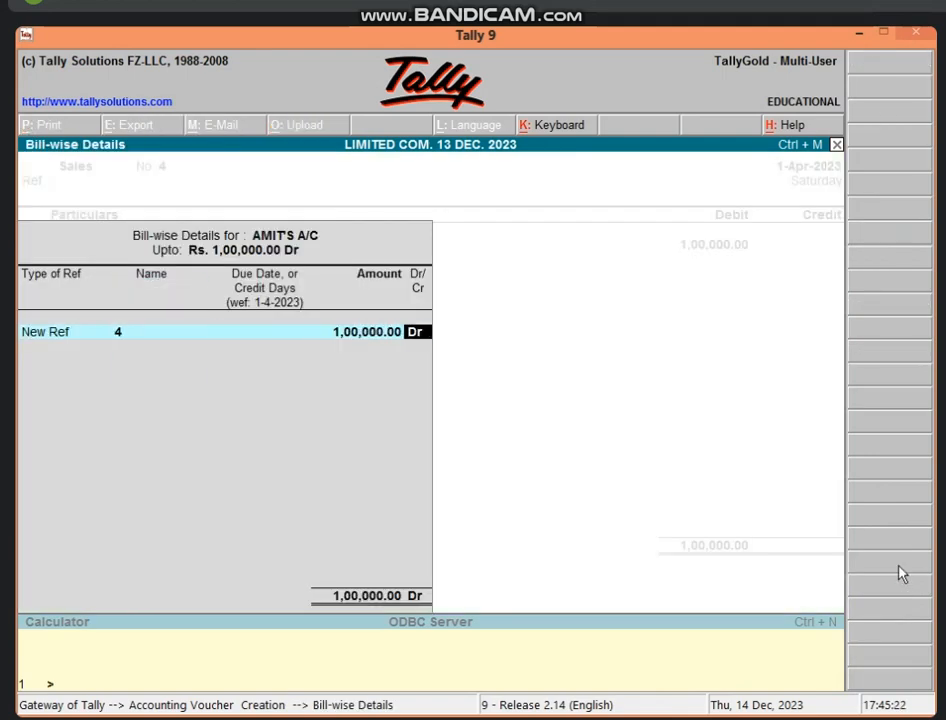
{"action": "key", "text": "Return"}
- Complete the balancing credit entry and save the Sales voucher without a narration
{"action": "key", "text": "Return"}
{"action": "key", "text": "Return"}
{"action": "key", "text": "Return"}
{"action": "key", "text": "Return"}
{"action": "key", "text": "Return"}
{"action": "key", "text": "Return"}
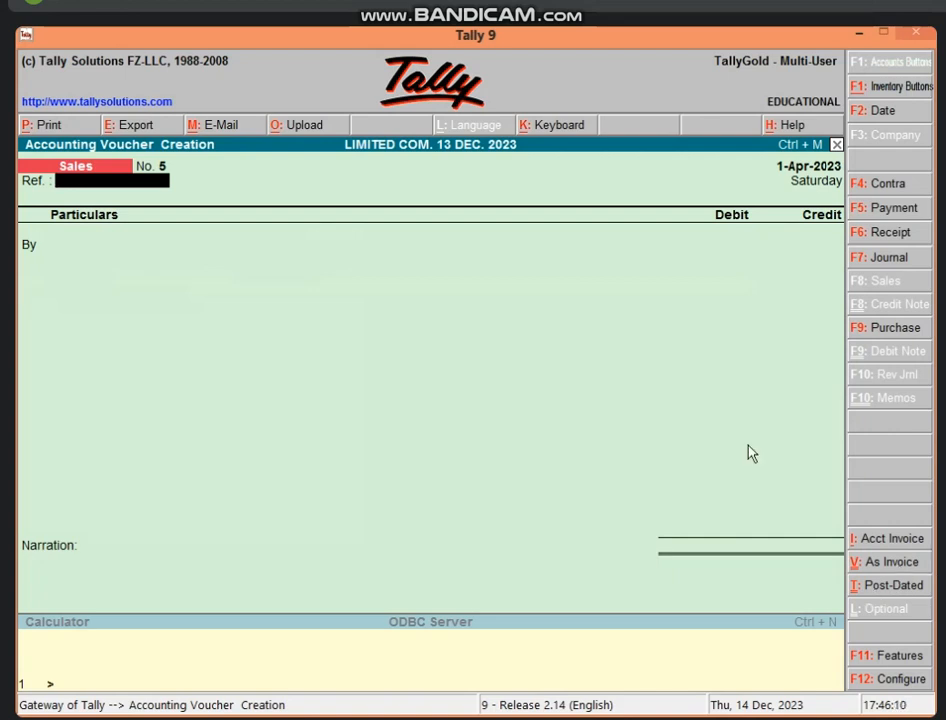
- Start a Receipt voucher
{"action": "left_click", "coordinate": [895, 234]}
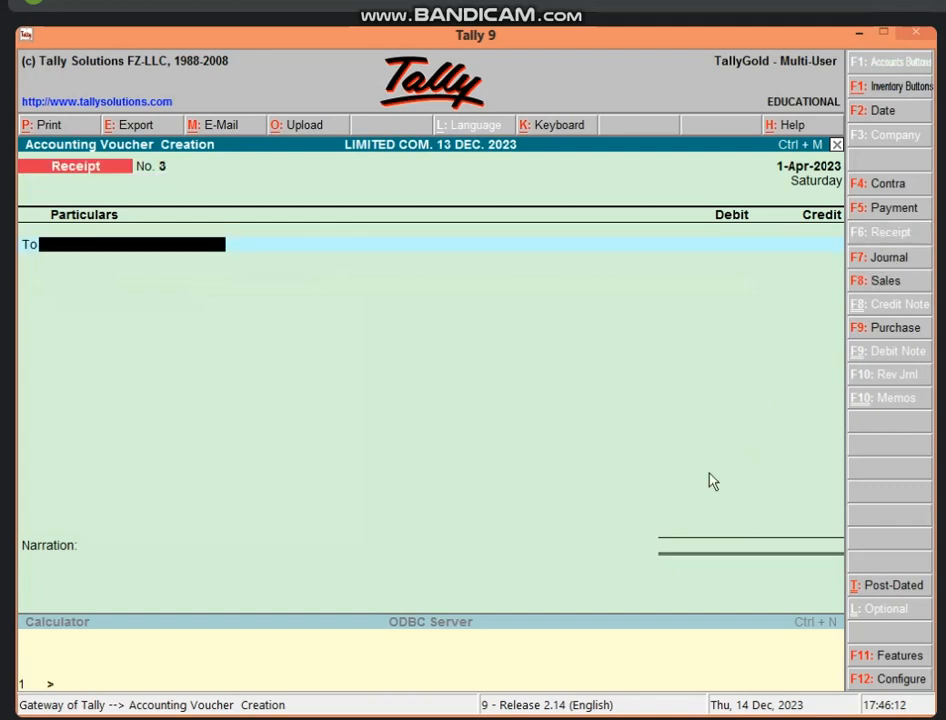